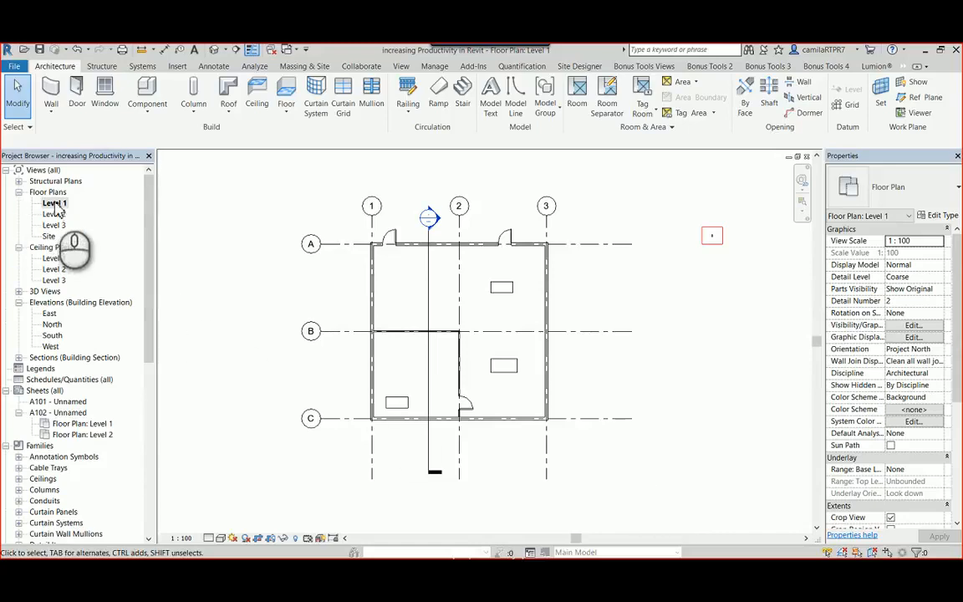
# Step: Open the default 3D view of the building and turn on its section box
pyautogui.click(214, 52)
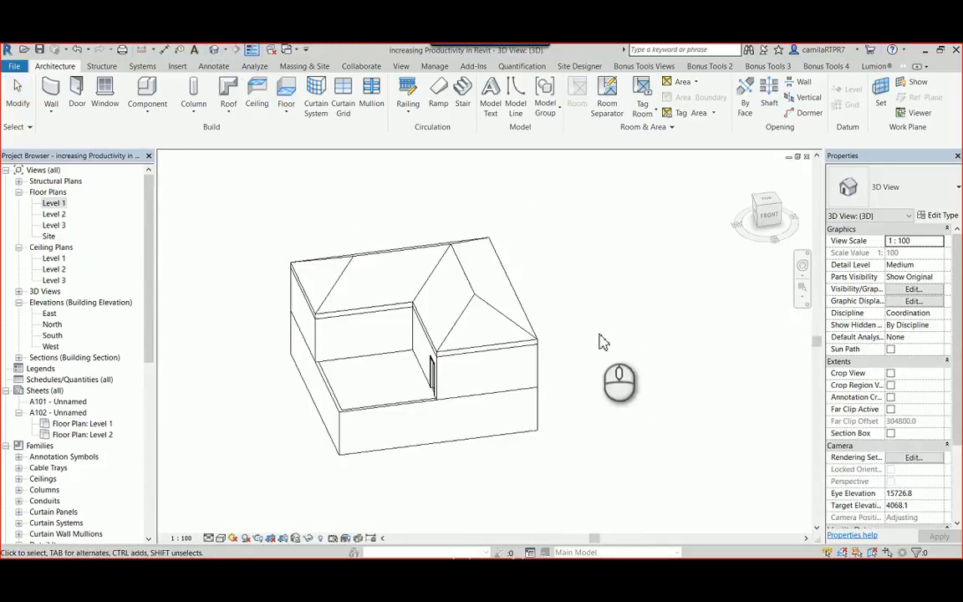
pyautogui.moveTo(599, 338); pyautogui.dragTo(658, 338, button='middle')
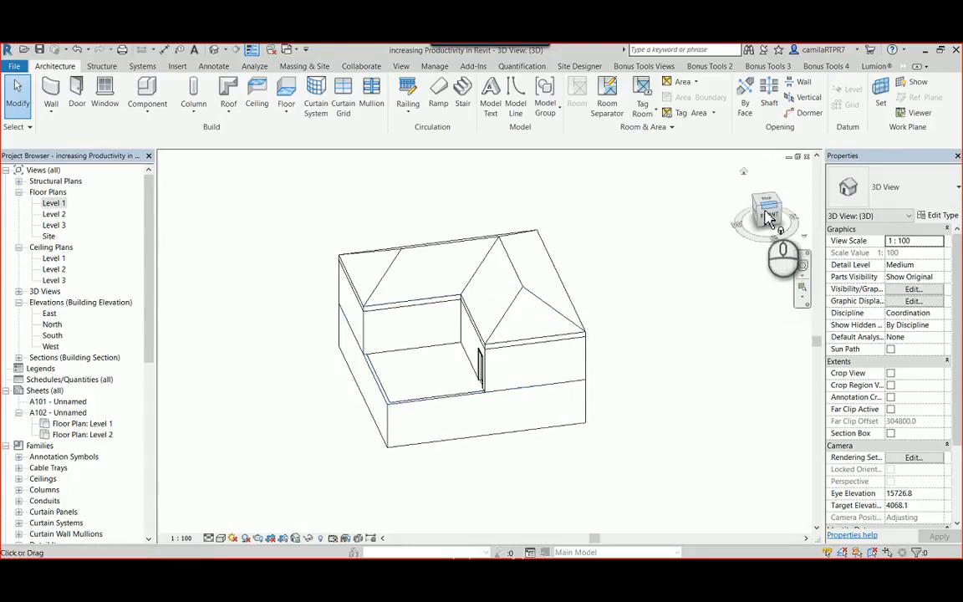
pyautogui.click(890, 434)
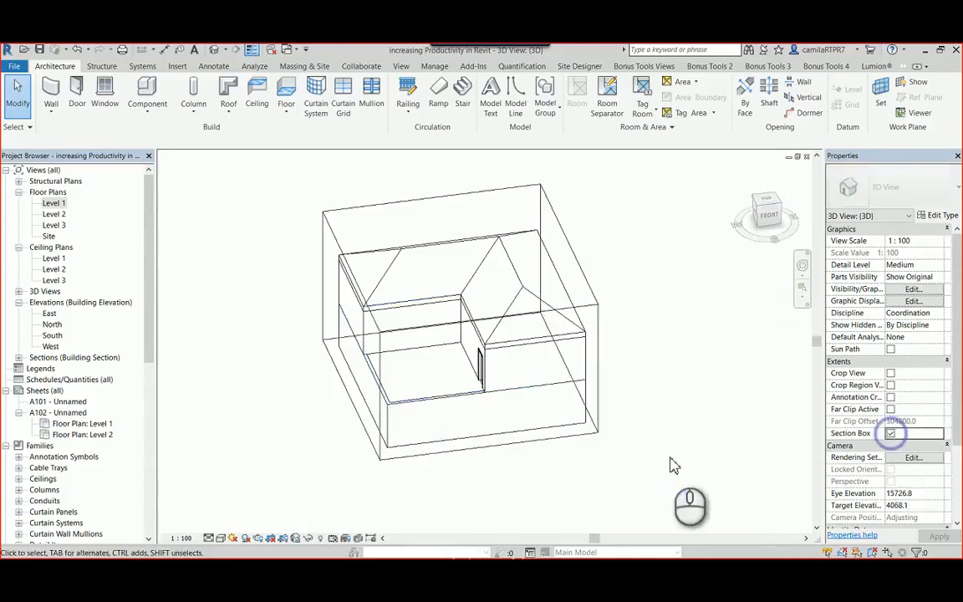
# Step: Orient the 3D view to Floor Plan: Level 1 and orbit the model to show the cut interior
pyautogui.rightClick(765, 211)
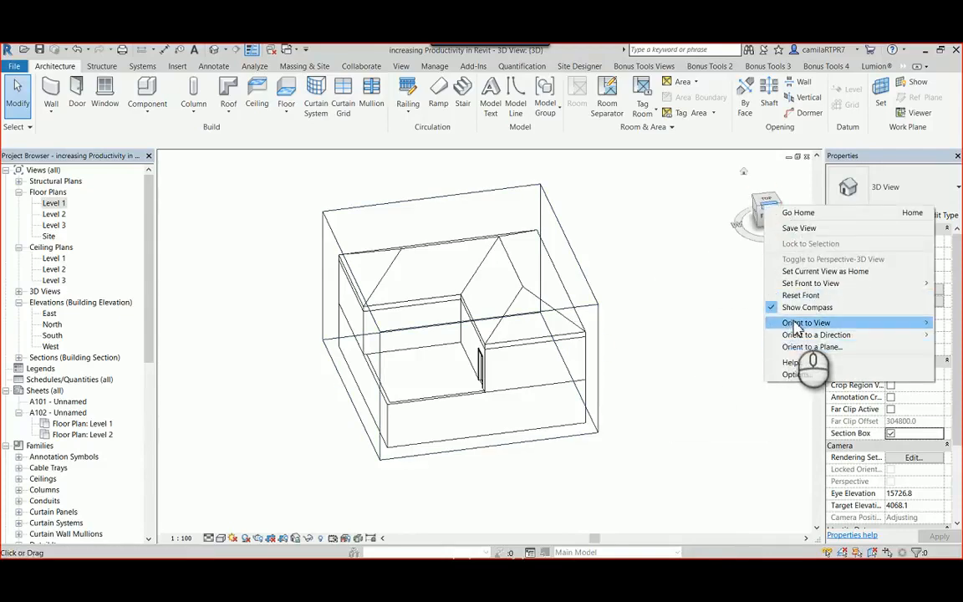
pyautogui.moveTo(802, 322)
pyautogui.moveTo(732, 326)
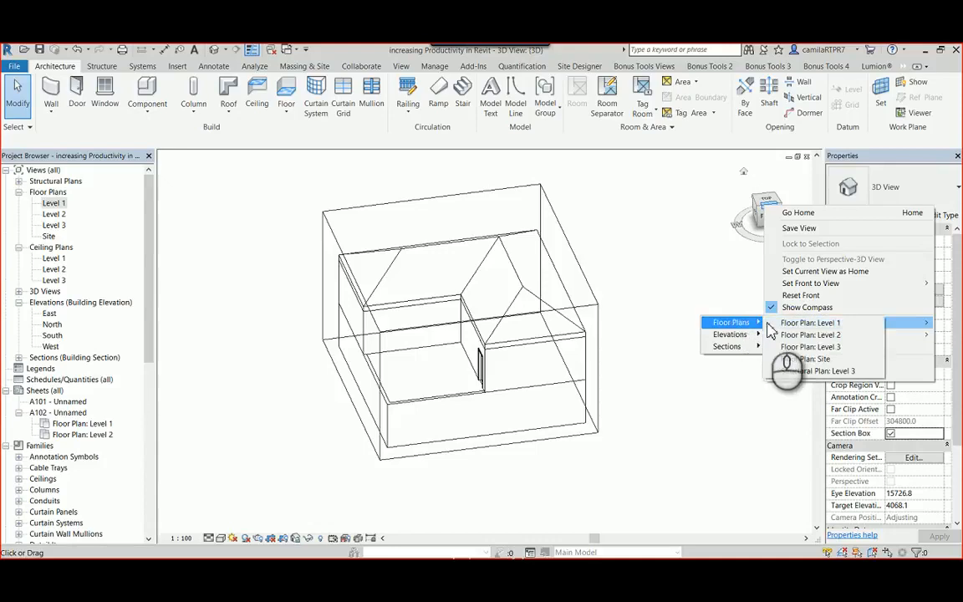
pyautogui.click(769, 325)
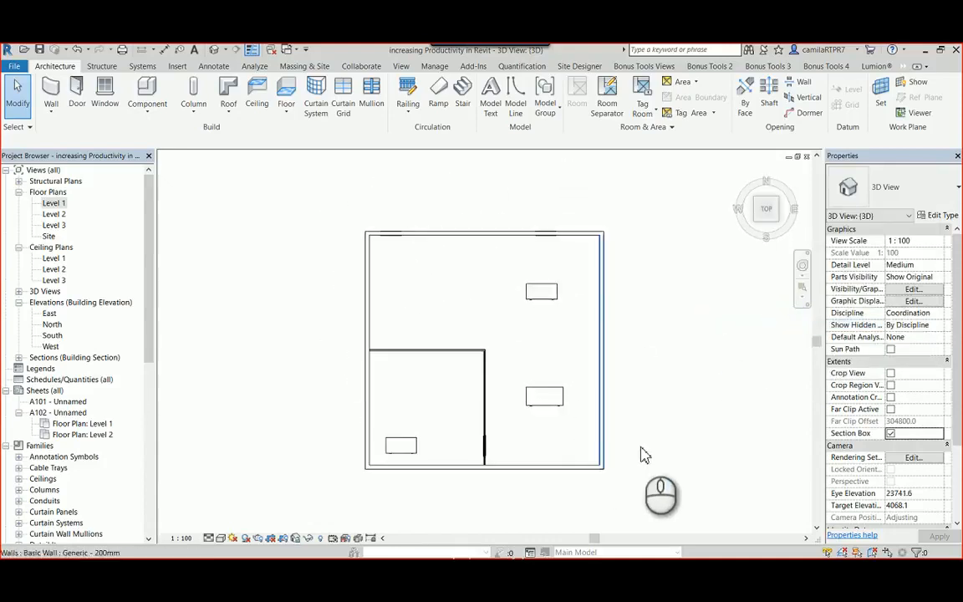
pyautogui.keyDown('shift'); pyautogui.moveTo(673, 426); pyautogui.dragTo(753, 276, button='middle'); pyautogui.keyUp('shift')
# Step: Orient the 3D view to the building section and orbit the model to see the cut rooms
pyautogui.rightClick(769, 219)
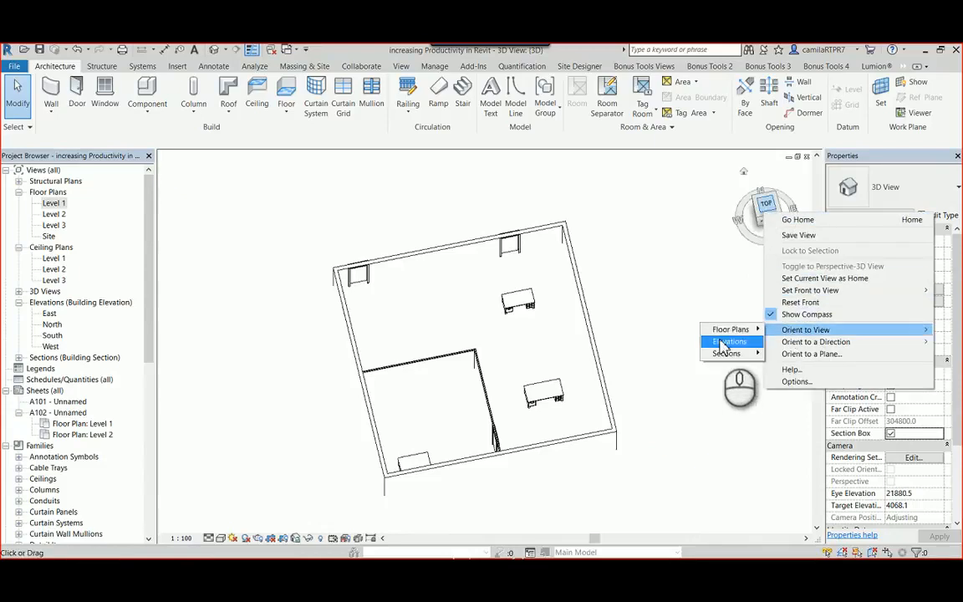
pyautogui.click(810, 354)
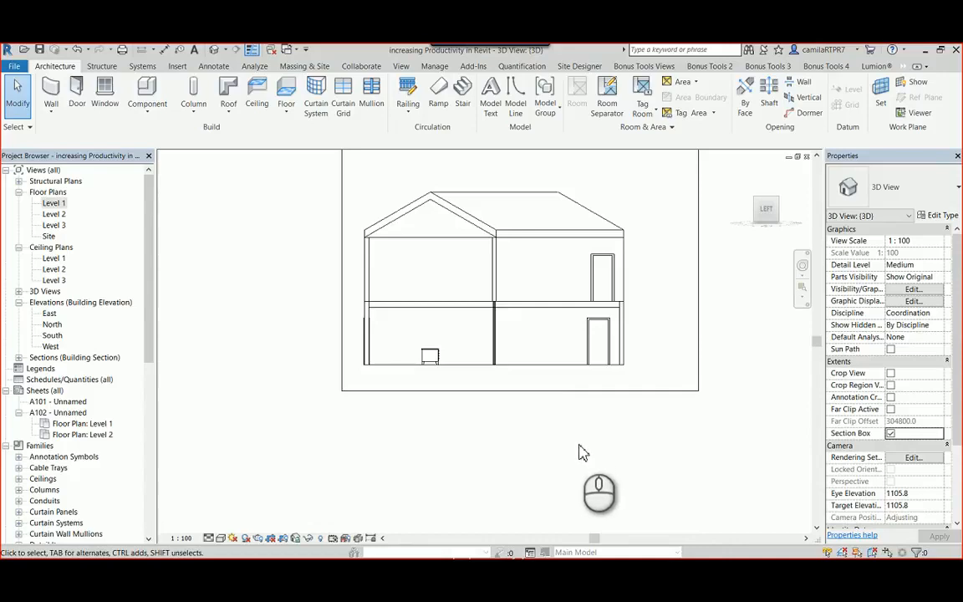
pyautogui.keyDown('shift'); pyautogui.moveTo(581, 467); pyautogui.dragTo(491, 506, button='middle'); pyautogui.keyUp('shift')
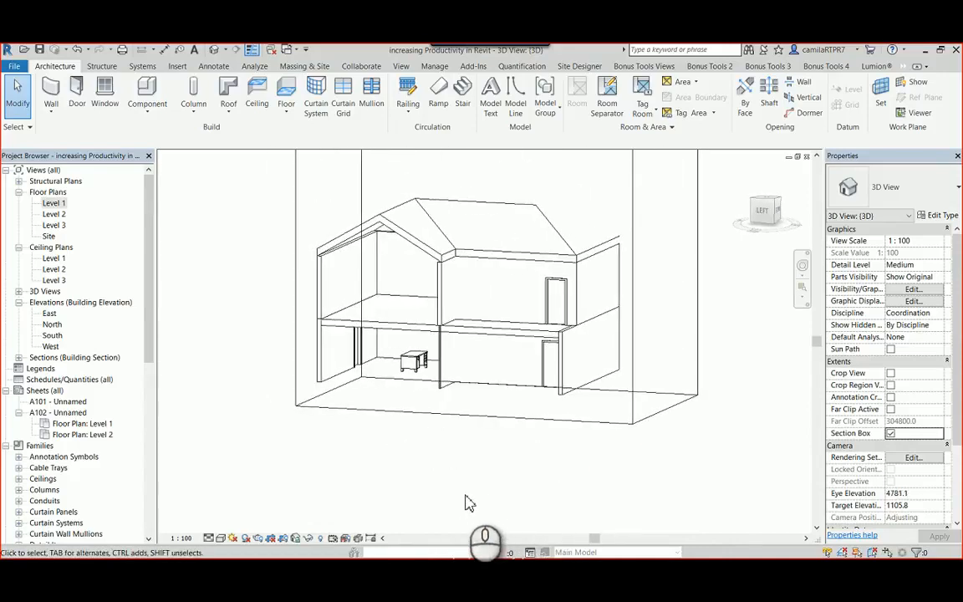
pyautogui.moveTo(404, 314); pyautogui.dragTo(403, 366, button='middle')
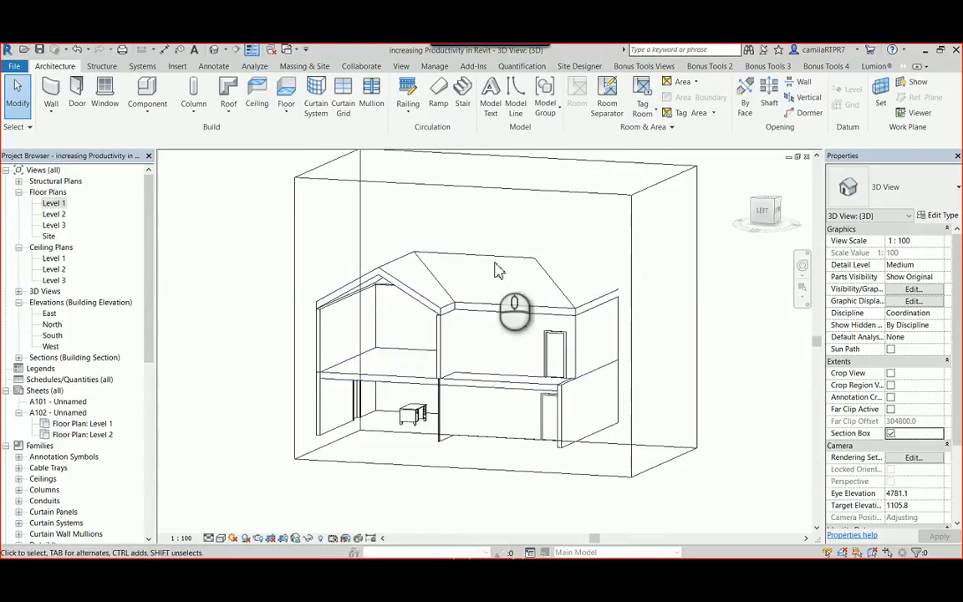
# Step: Lower the top face of the section box to just above the roof ridge
pyautogui.click(503, 186)
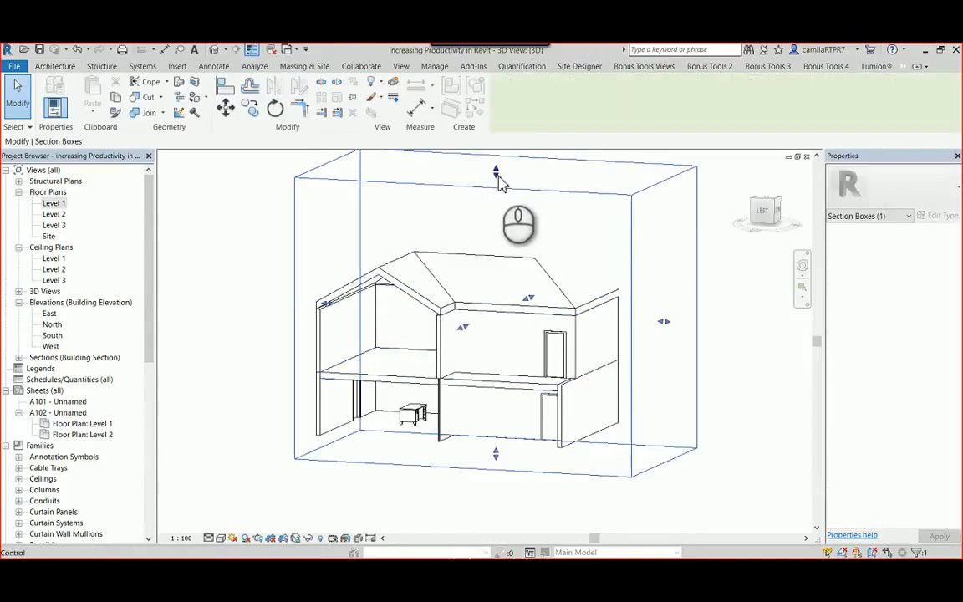
pyautogui.moveTo(496, 173); pyautogui.dragTo(499, 220)
pyautogui.click(219, 318)
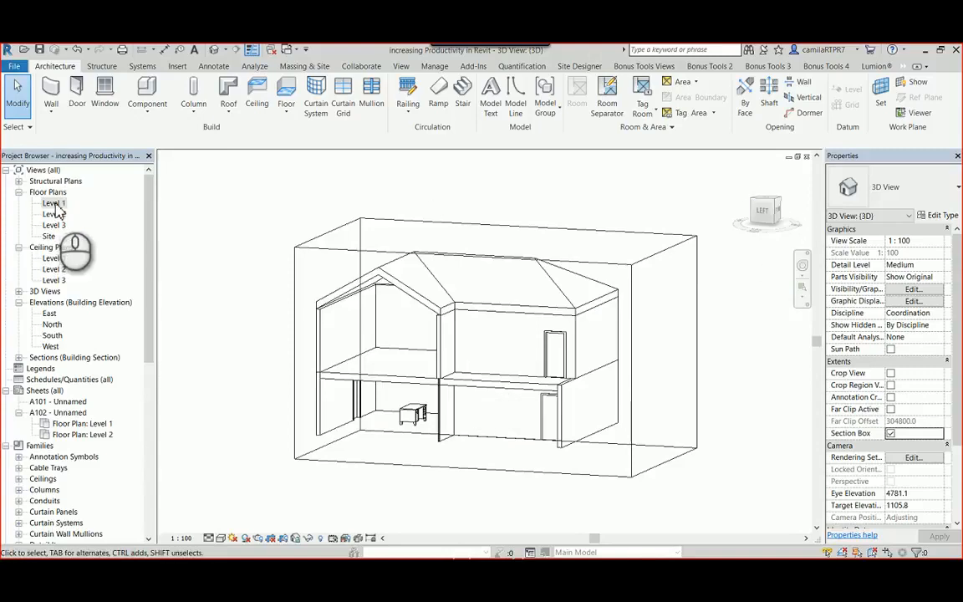
# Step: On the Level 1 floor plan, start an in-place Generic Models component named Clip at the boxed clip detail
pyautogui.doubleClick(53, 204)
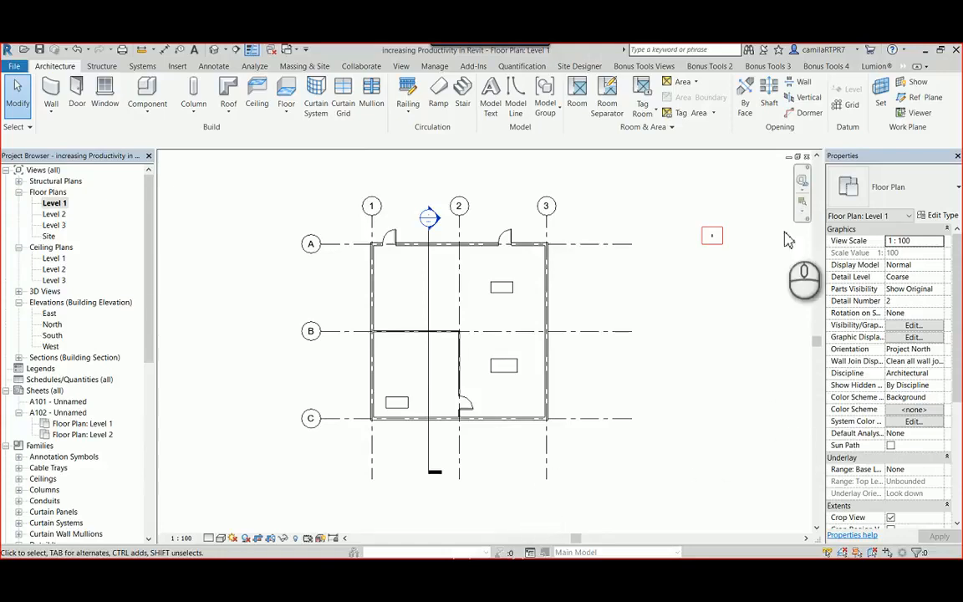
pyautogui.scroll(5, 723, 224)
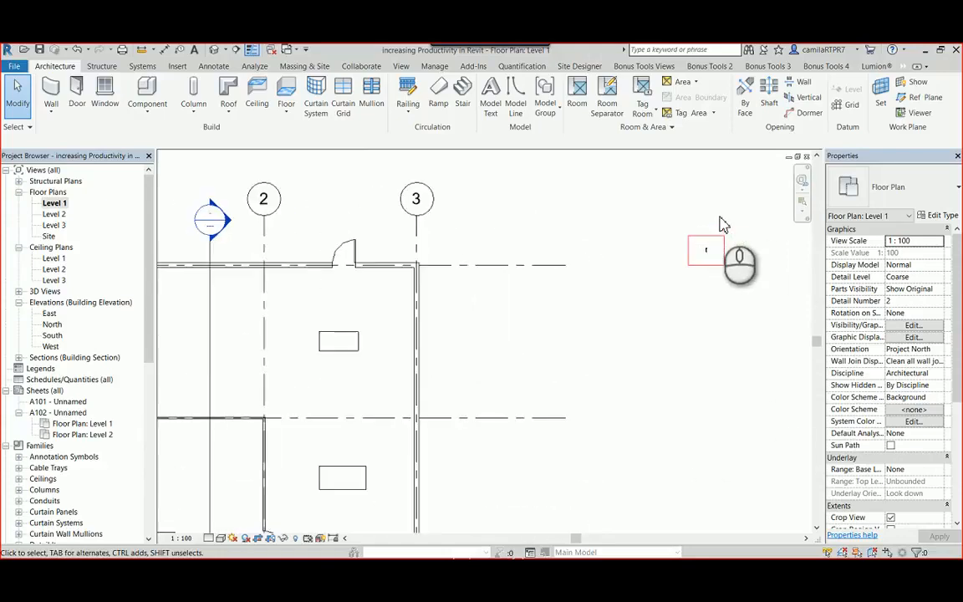
pyautogui.moveTo(738, 286); pyautogui.dragTo(478, 345, button='middle')
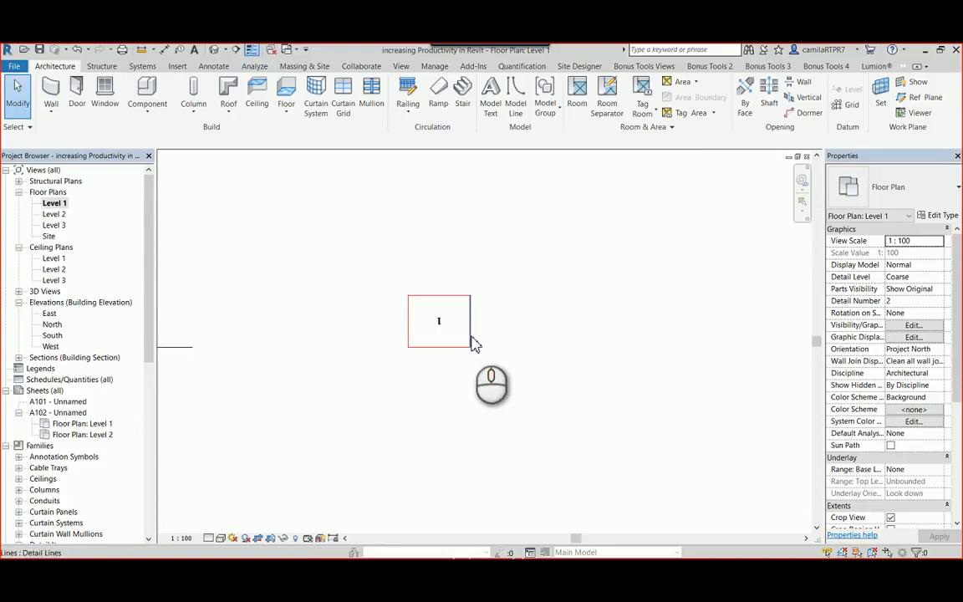
pyautogui.scroll(1, 473, 343)
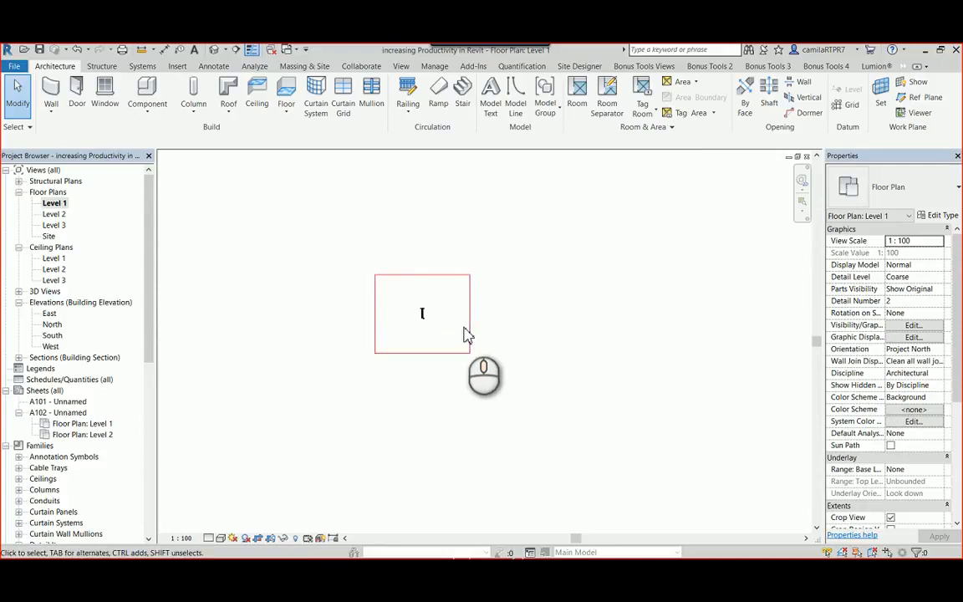
pyautogui.click(151, 117)
pyautogui.click(163, 159)
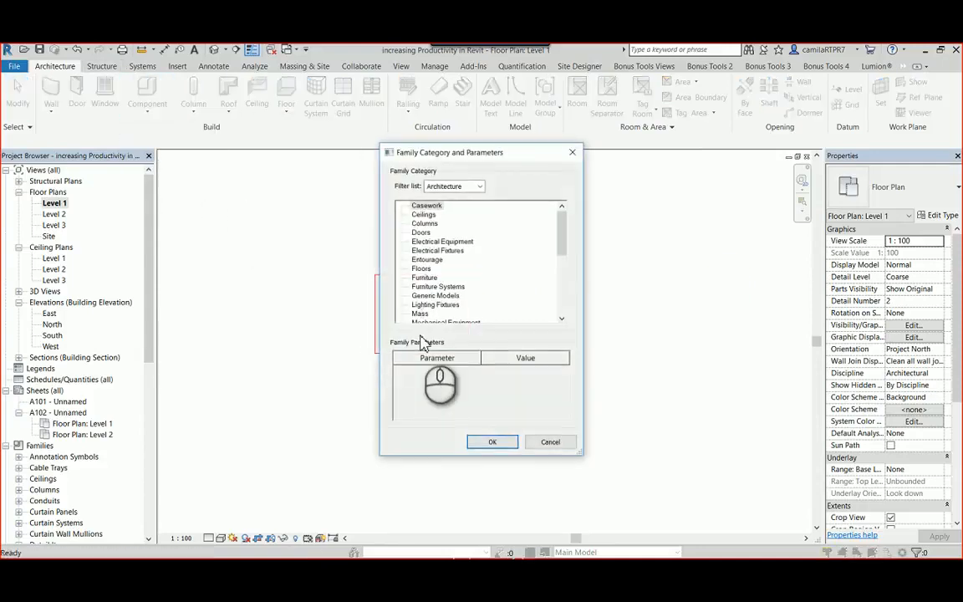
pyautogui.click(433, 297)
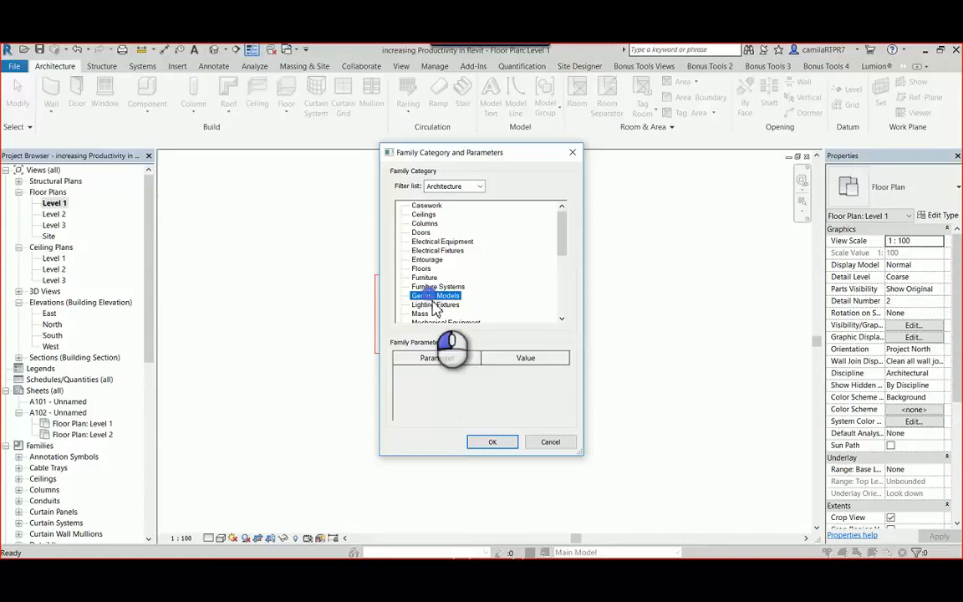
pyautogui.click(477, 441)
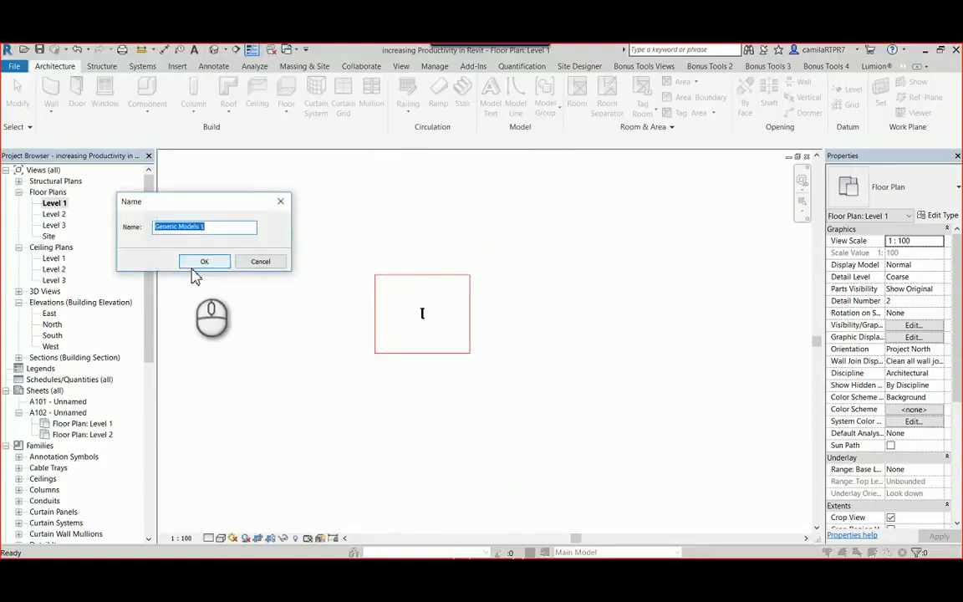
pyautogui.write('Clip')
pyautogui.press('Return')
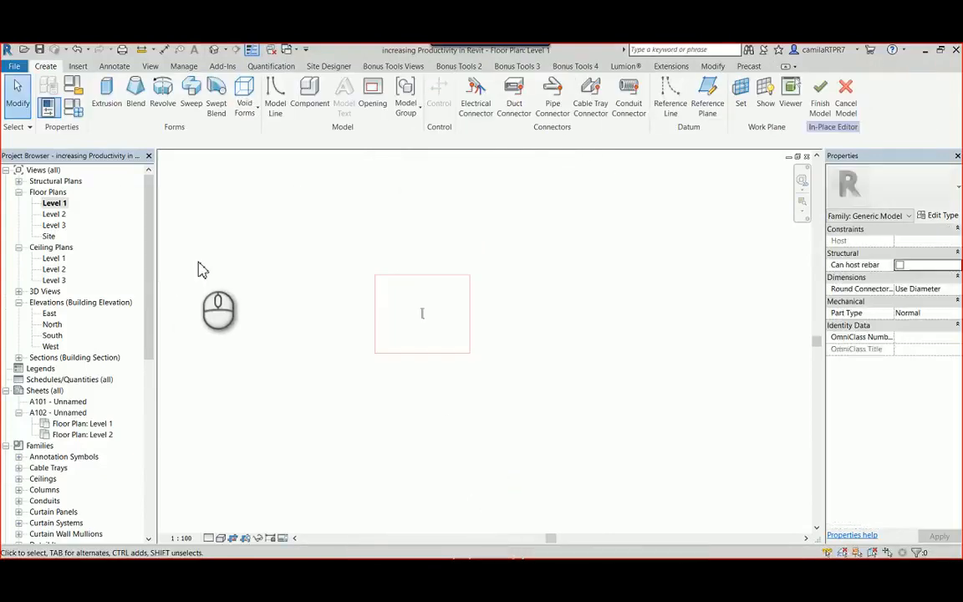
# Step: Sketch an extrusion by picking the outer outline and the inner rectangle of the Cascadia Clip detail
pyautogui.click(107, 96)
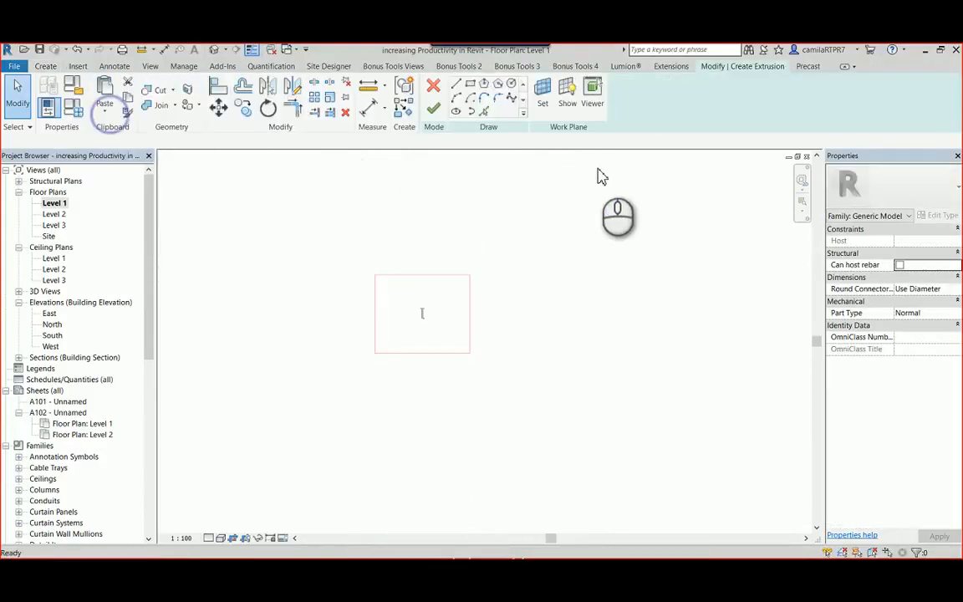
pyautogui.click(481, 112)
pyautogui.scroll(5, 426, 328)
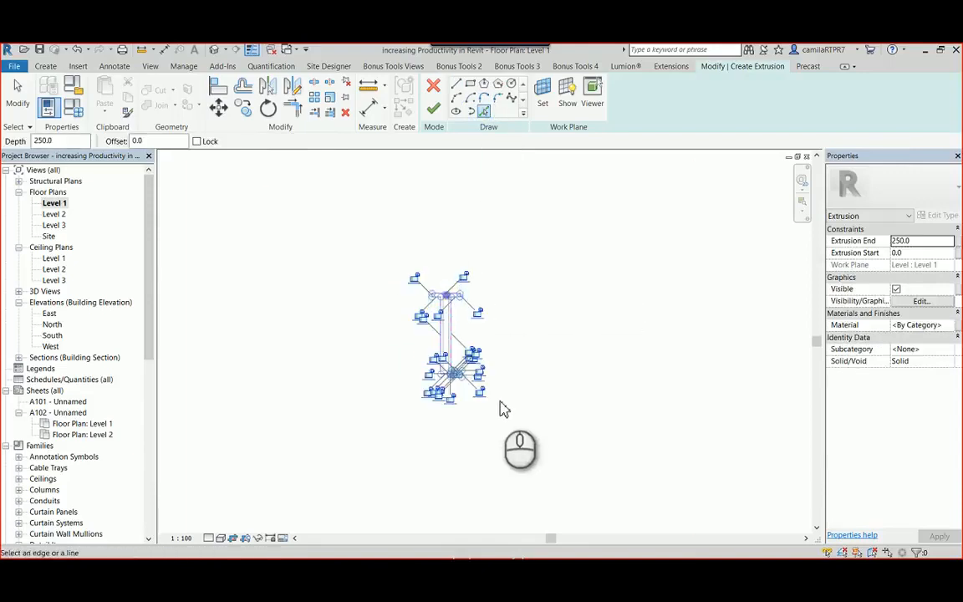
pyautogui.scroll(5, 493, 349)
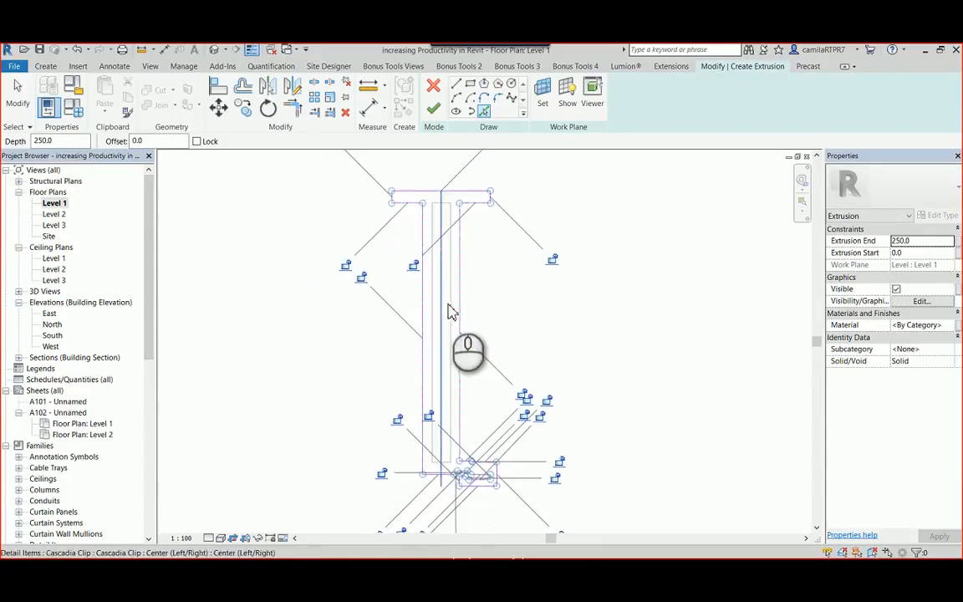
pyautogui.click(449, 306)
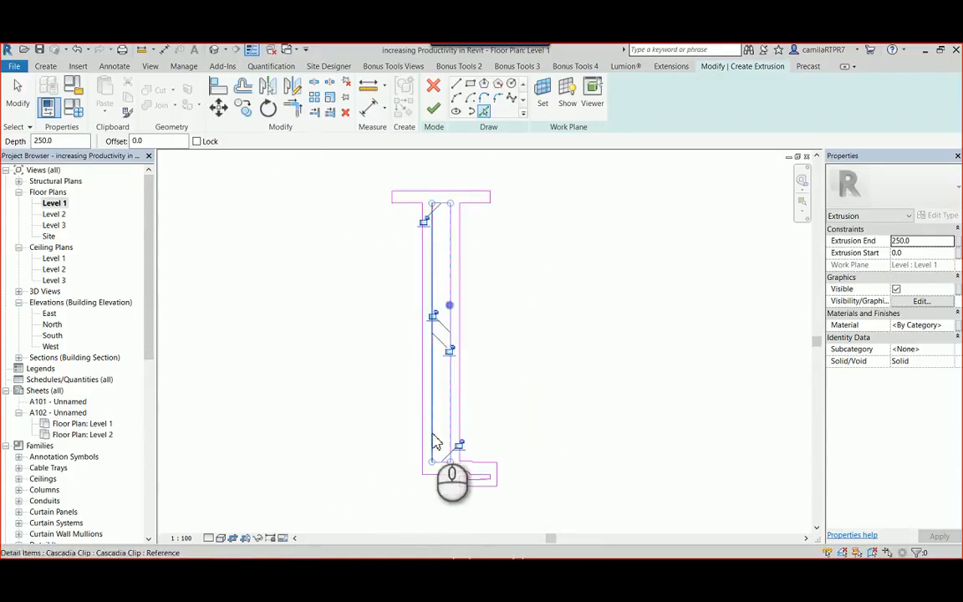
pyautogui.scroll(5, 470, 507)
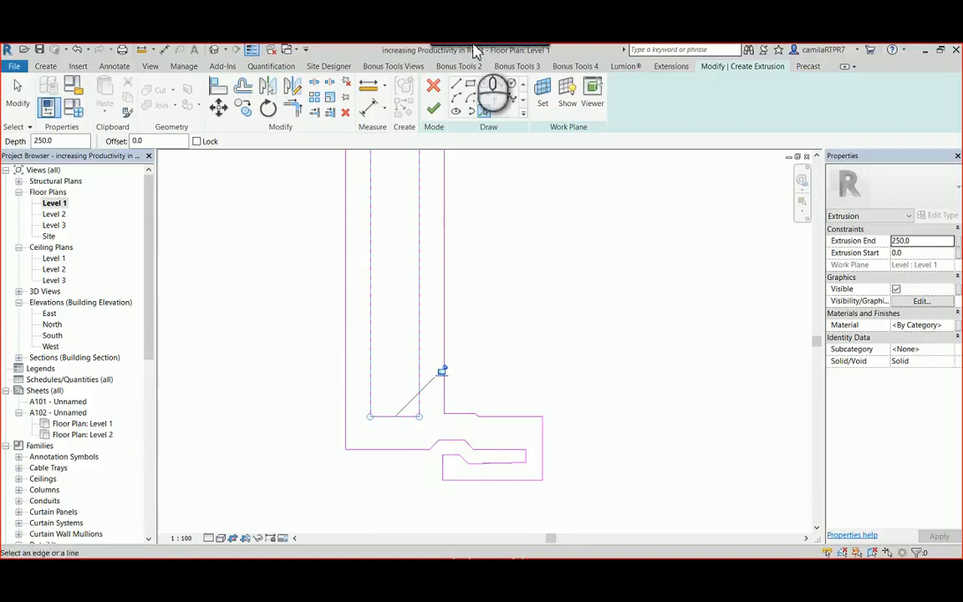
# Step: Finish the clip extrusion with an end of 250 and complete the in-place model
pyautogui.click(434, 113)
pyautogui.scroll(-5, 559, 368)
pyautogui.moveTo(558, 368); pyautogui.dragTo(502, 393, button='middle')
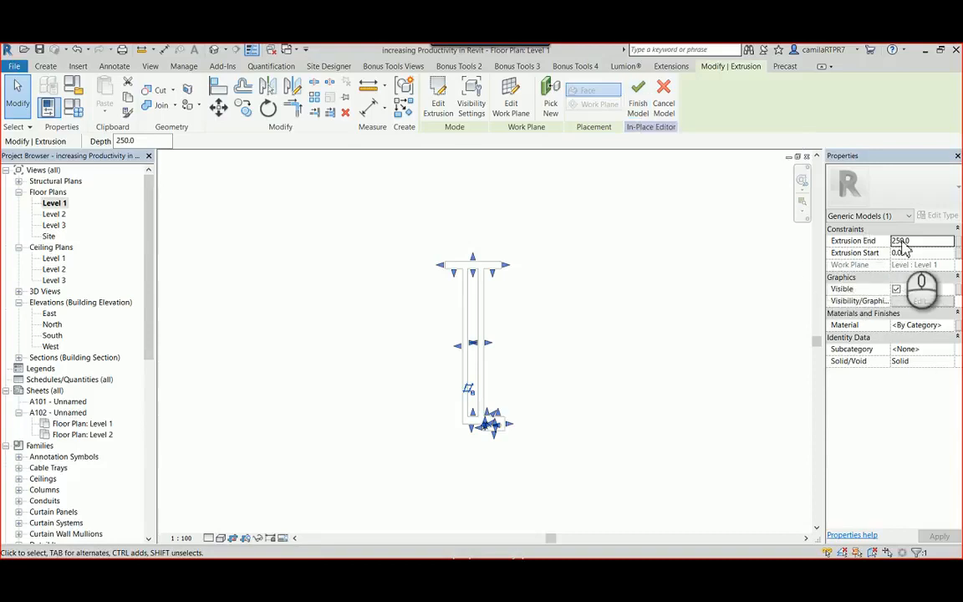
pyautogui.click(637, 107)
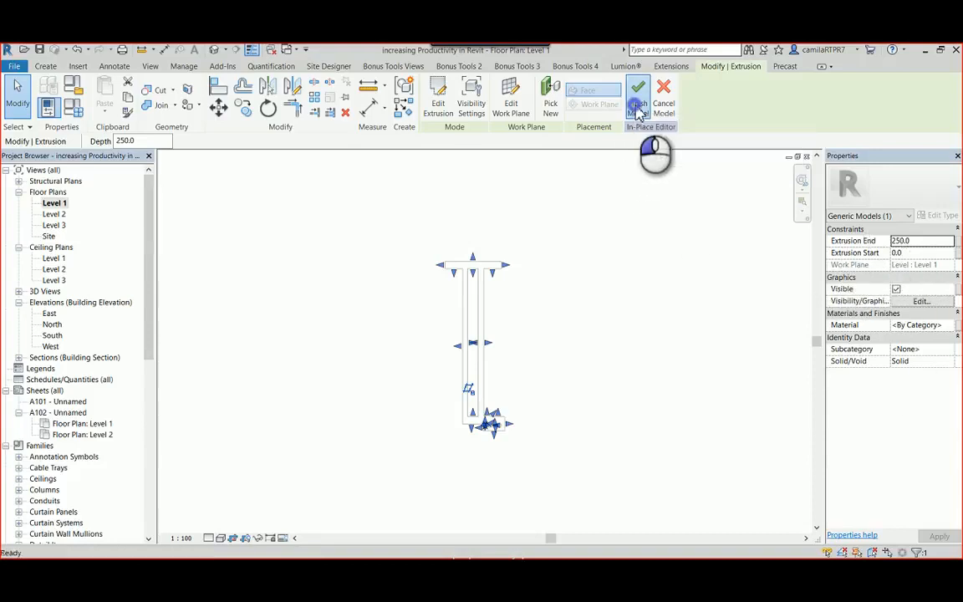
# Step: Switch to the 3D view, turn off the section box and bring the clip model into view
pyautogui.click(214, 49)
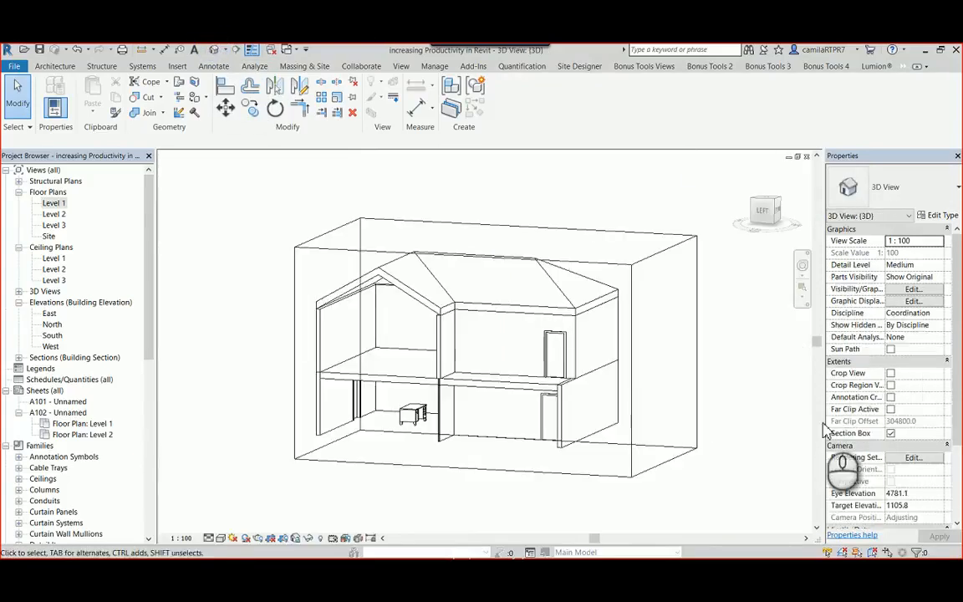
pyautogui.click(892, 433)
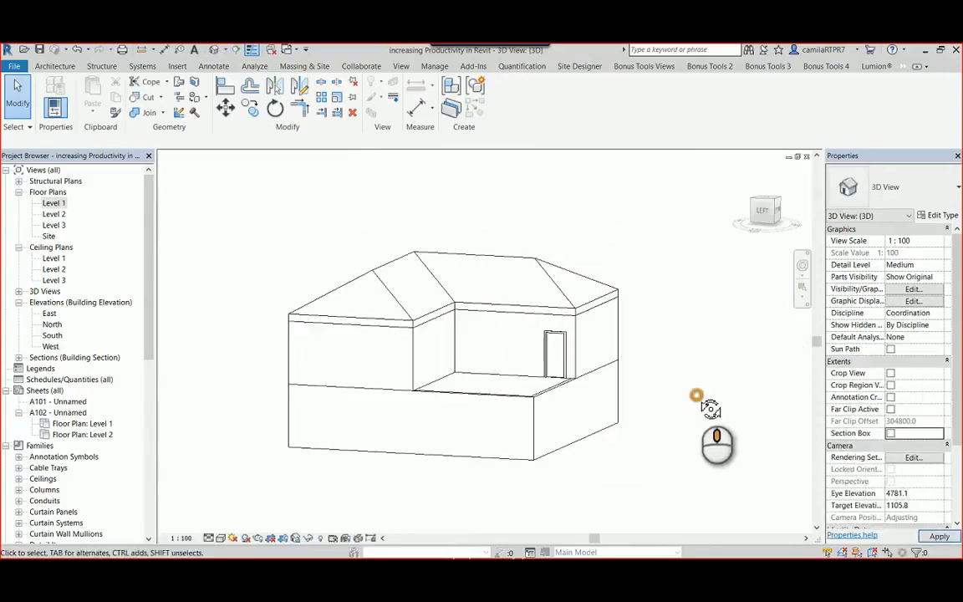
pyautogui.keyDown('shift'); pyautogui.moveTo(710, 409); pyautogui.dragTo(674, 342, button='middle'); pyautogui.keyUp('shift')
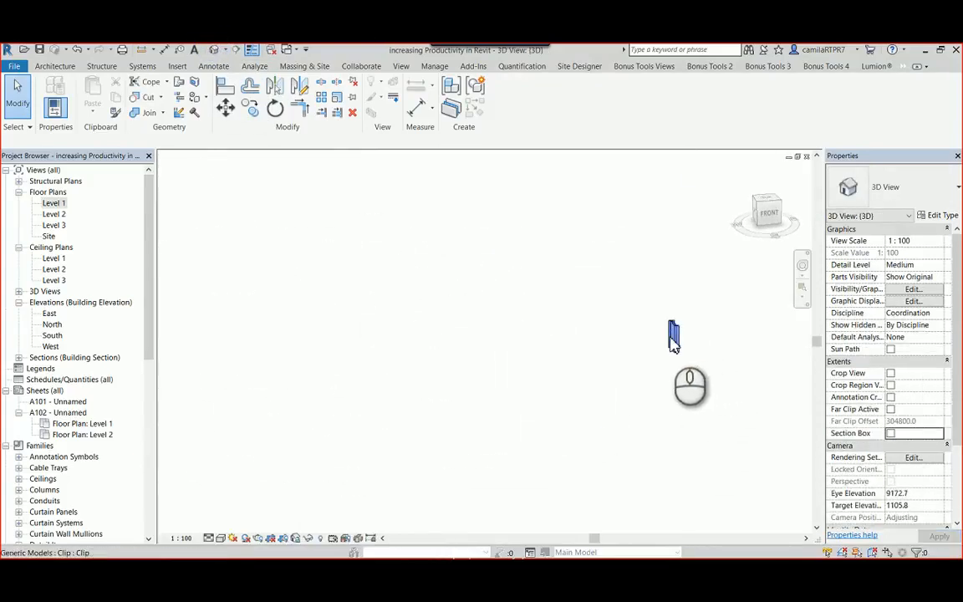
# Step: Stretch the clip's extrusion upward to several times its height, and view it beside the building
pyautogui.click(671, 338)
pyautogui.moveTo(678, 316); pyautogui.dragTo(679, 242)
pyautogui.click(748, 384)
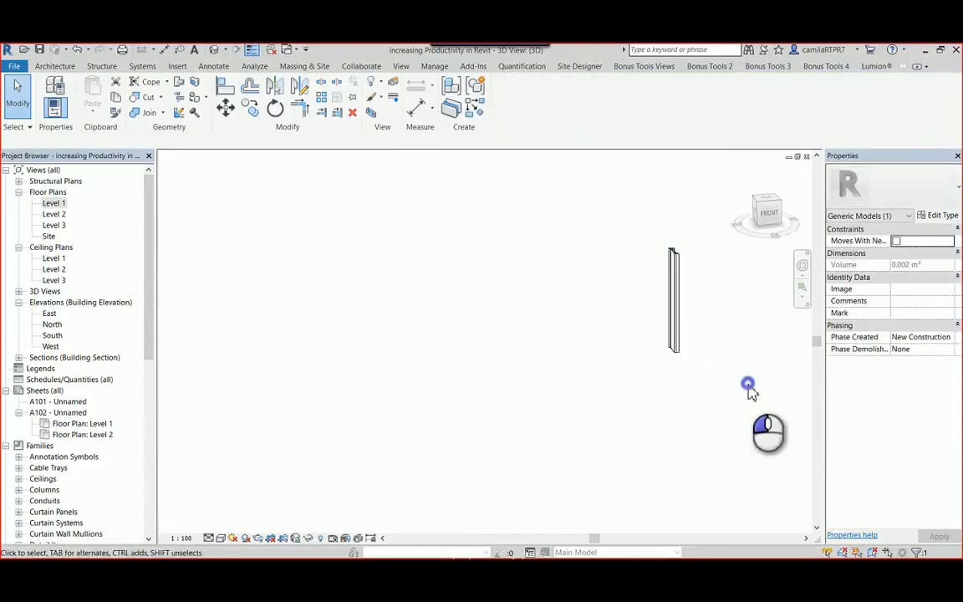
pyautogui.scroll(-6, 732, 315)
pyautogui.moveTo(515, 381); pyautogui.dragTo(508, 388, button='middle')
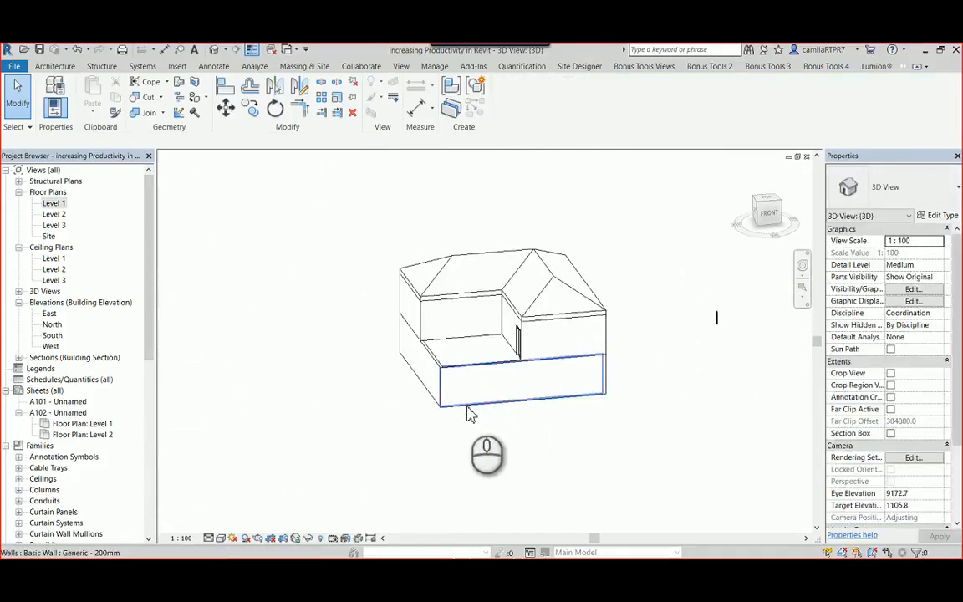
# Step: Open the Level 1 floor plan and bring the building's rooms with the desks into view
pyautogui.doubleClick(54, 203)
pyautogui.moveTo(507, 468); pyautogui.dragTo(669, 305, button='middle')
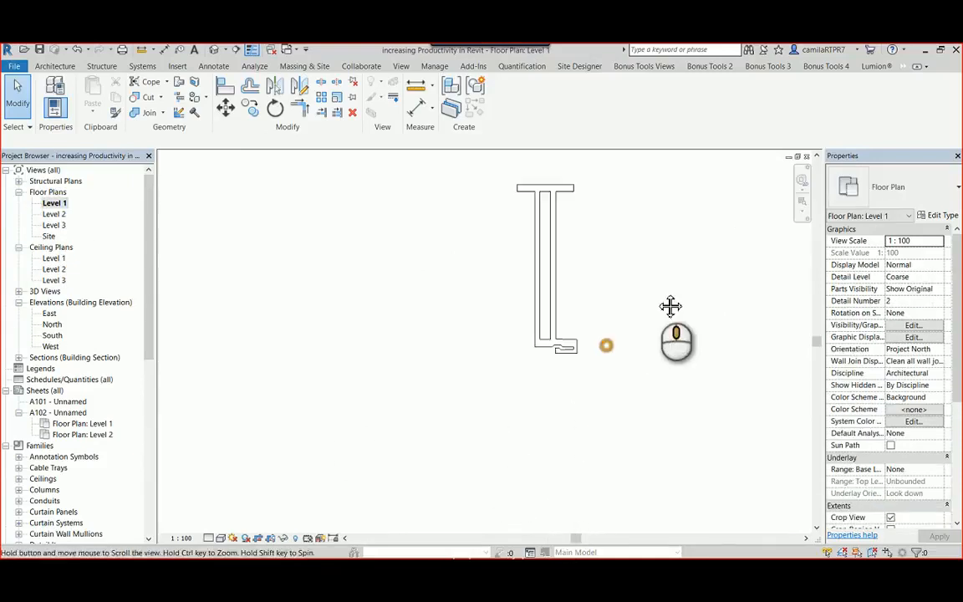
pyautogui.scroll(-6, 666, 303)
pyautogui.scroll(-2, 658, 297)
pyautogui.moveTo(359, 474); pyautogui.dragTo(584, 401, button='middle')
pyautogui.scroll(-3, 581, 402)
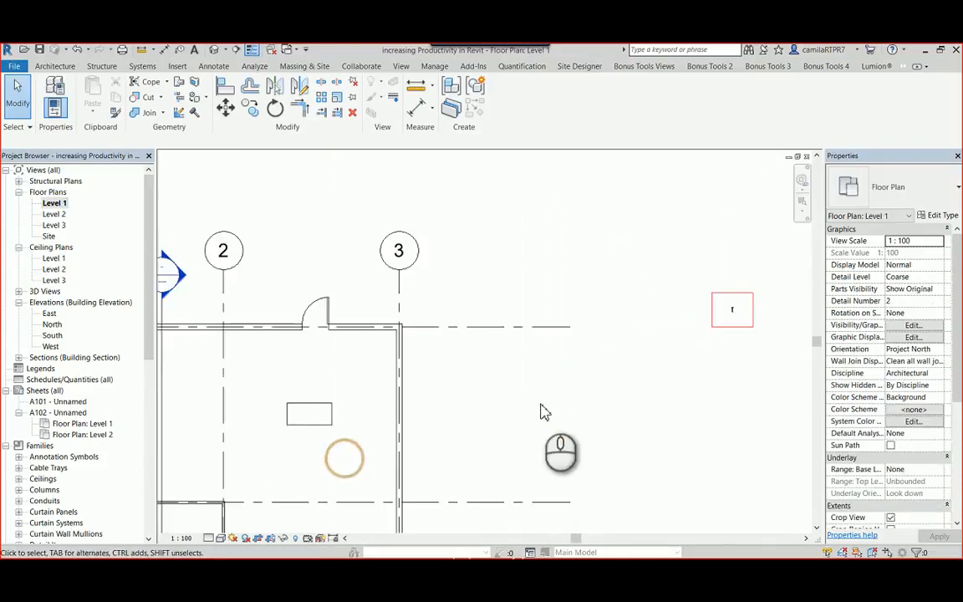
pyautogui.moveTo(457, 425); pyautogui.dragTo(676, 262, button='middle')
# Step: Start placing a component and browse the family types available for placement
pyautogui.click(54, 66)
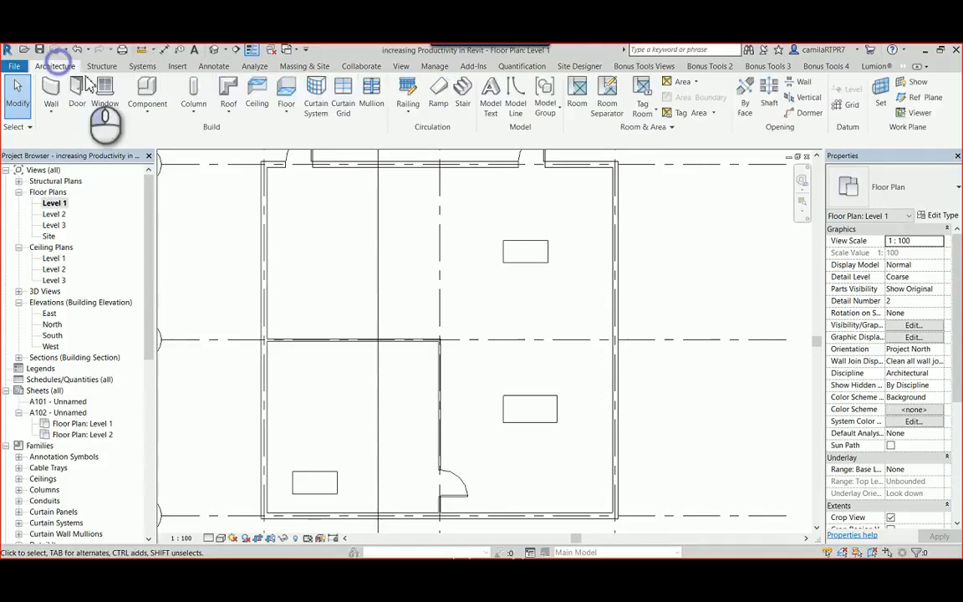
pyautogui.click(147, 96)
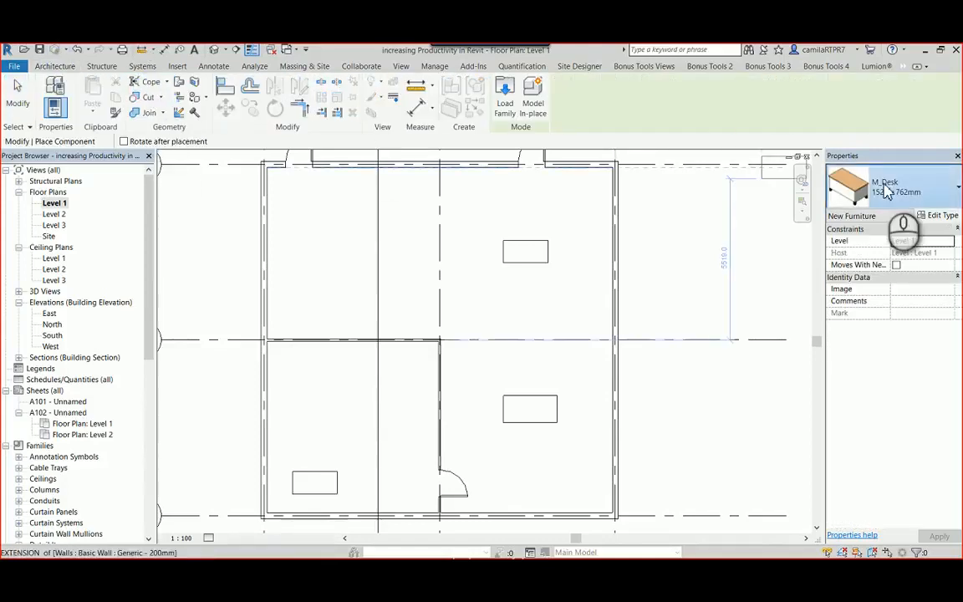
pyautogui.click(910, 194)
pyautogui.scroll(-5, 878, 397)
pyautogui.scroll(-2, 880, 398)
pyautogui.scroll(7, 887, 431)
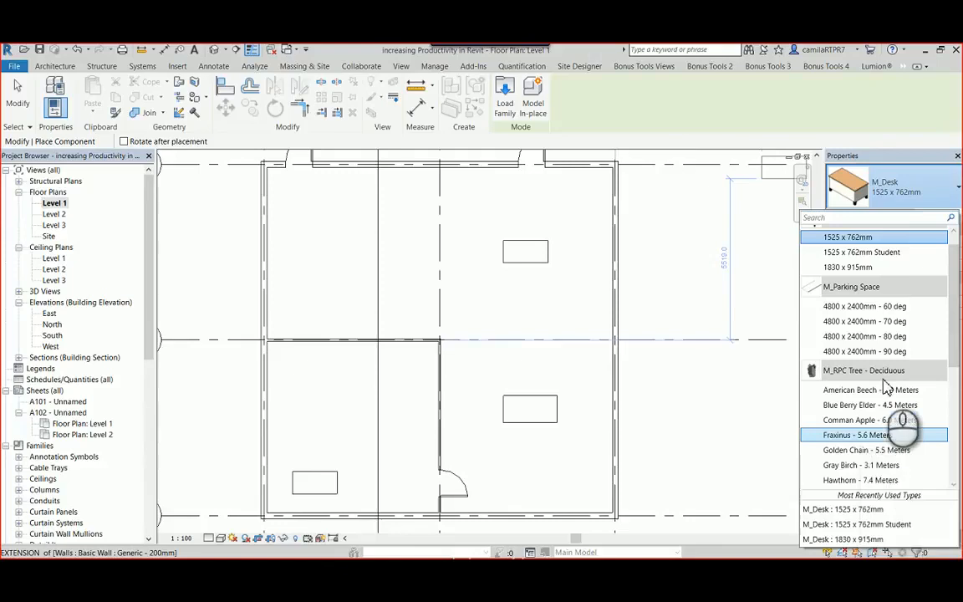
pyautogui.scroll(-1, 897, 426)
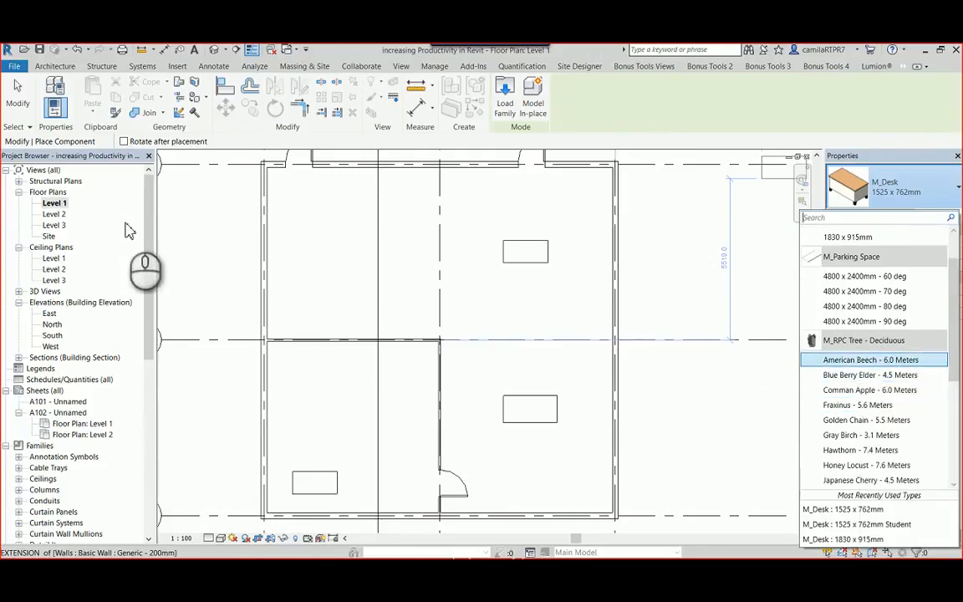
# Step: From the project's loaded families, place an M_Desk 1525 x 762mm Student and an M_Desk 1525 x 762mm between grids A and B near grid 1
pyautogui.moveTo(144, 211); pyautogui.dragTo(124, 408)
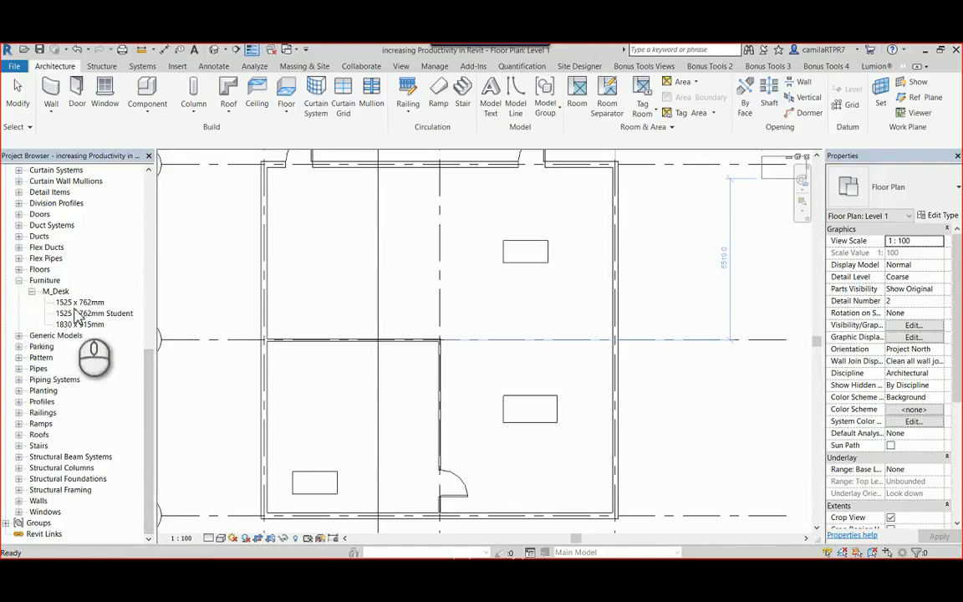
pyautogui.moveTo(75, 313); pyautogui.dragTo(322, 200)
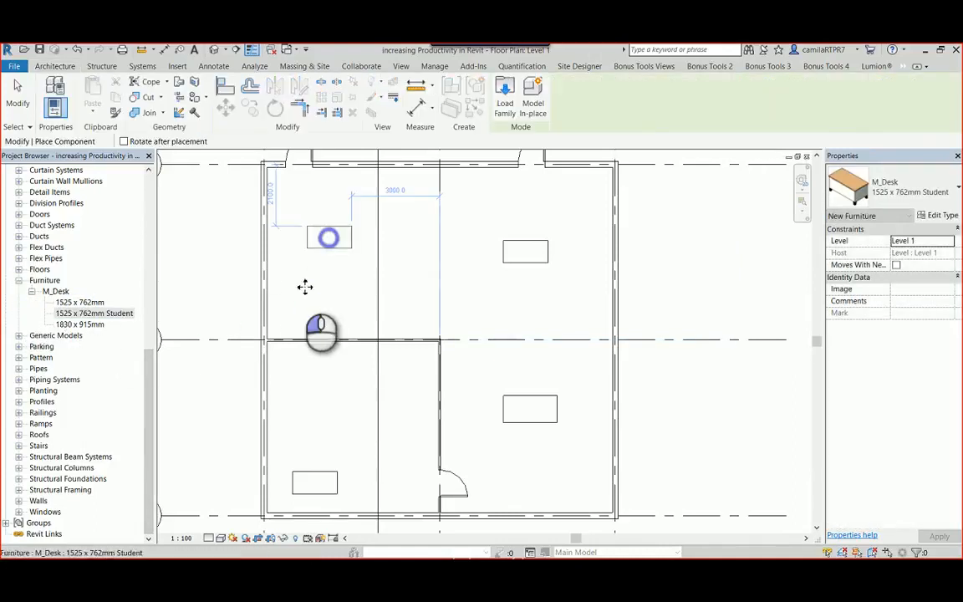
pyautogui.rightClick(75, 302)
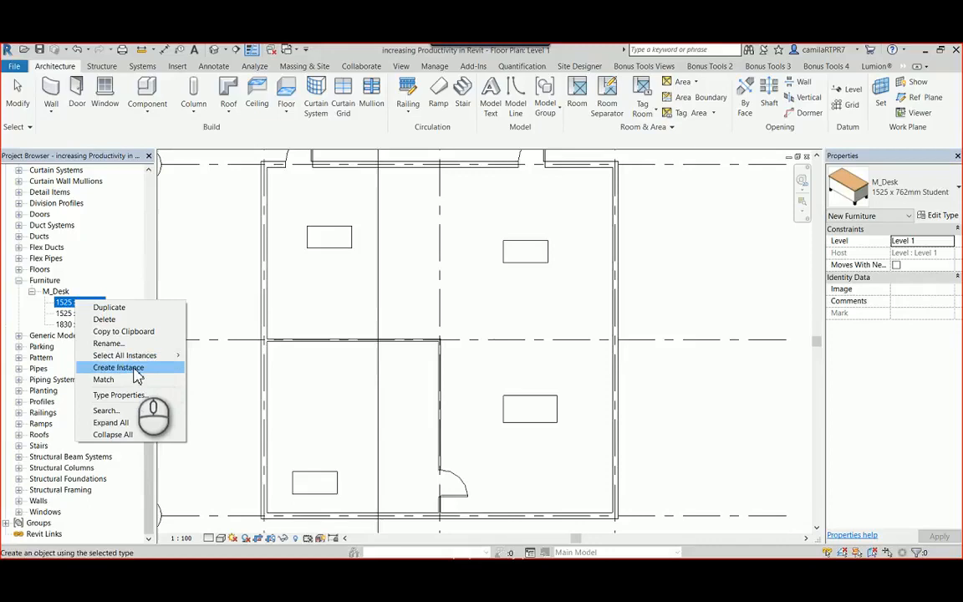
pyautogui.click(136, 368)
pyautogui.click(316, 271)
pyautogui.press('Escape')
pyautogui.press('Escape')
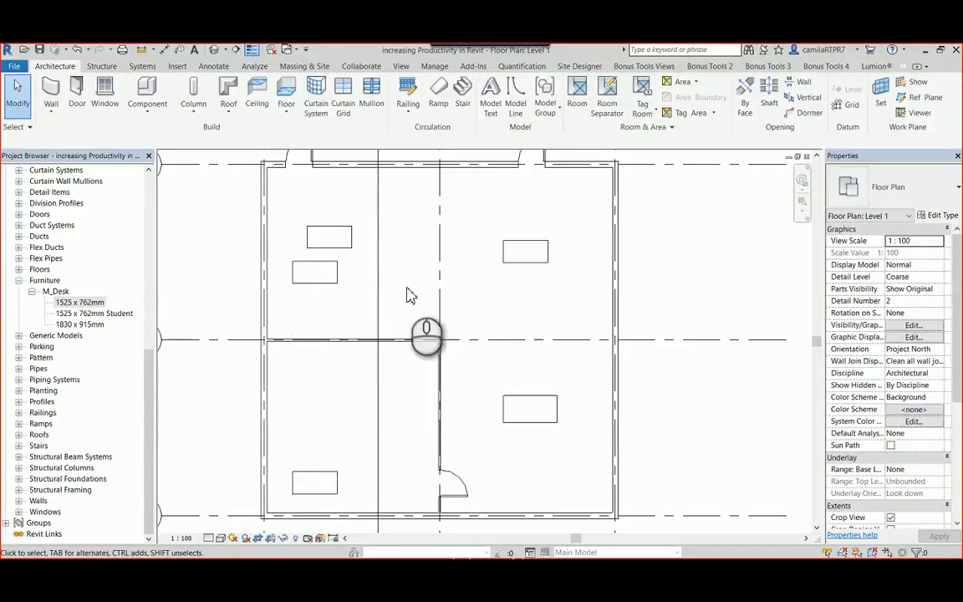
# Step: Create a door similar to the M_Single-Flush door on grid 2 and place it in the interior wall along grid B
pyautogui.click(464, 500)
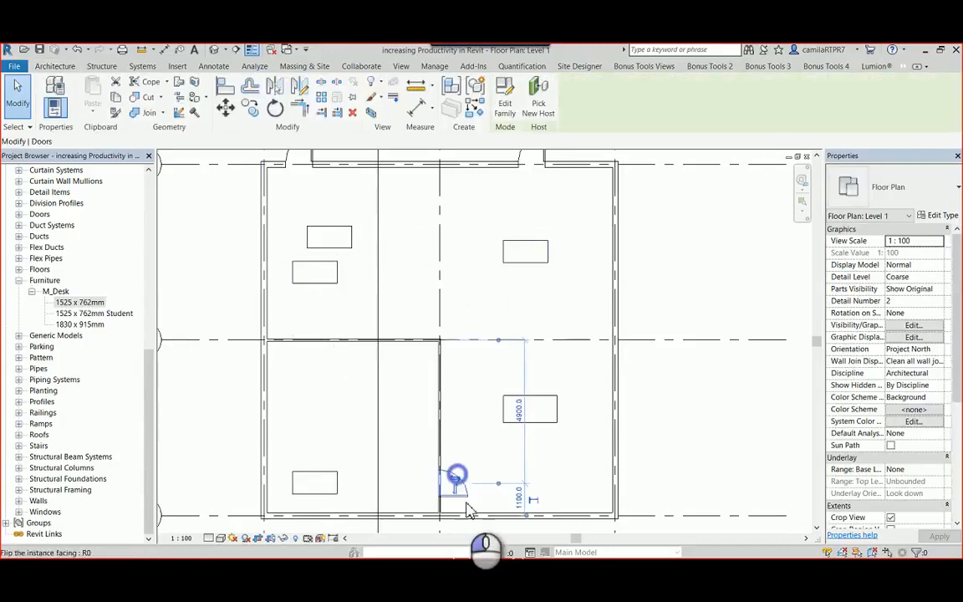
pyautogui.rightClick(464, 500)
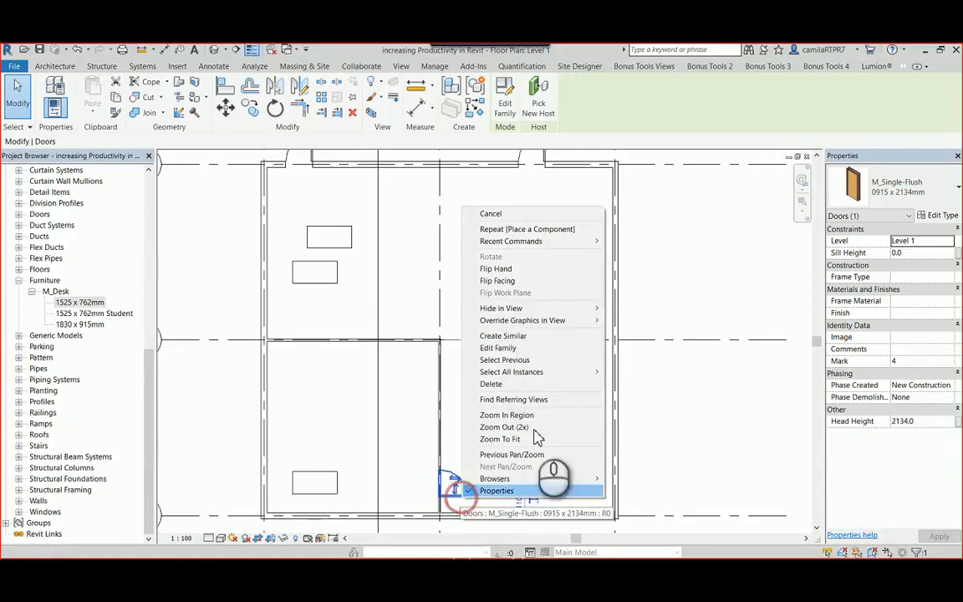
pyautogui.click(527, 338)
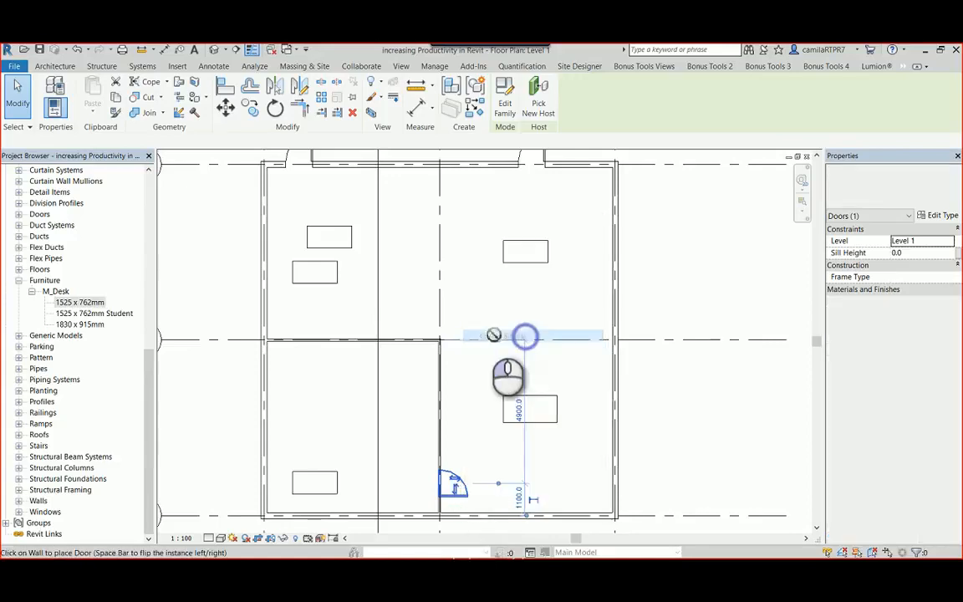
pyautogui.click(410, 341)
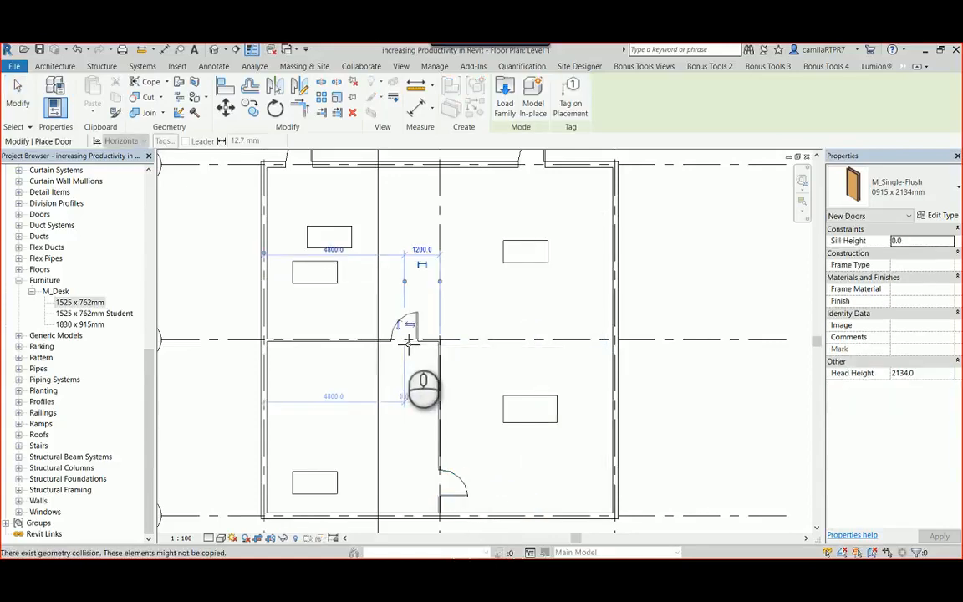
pyautogui.click(17, 92)
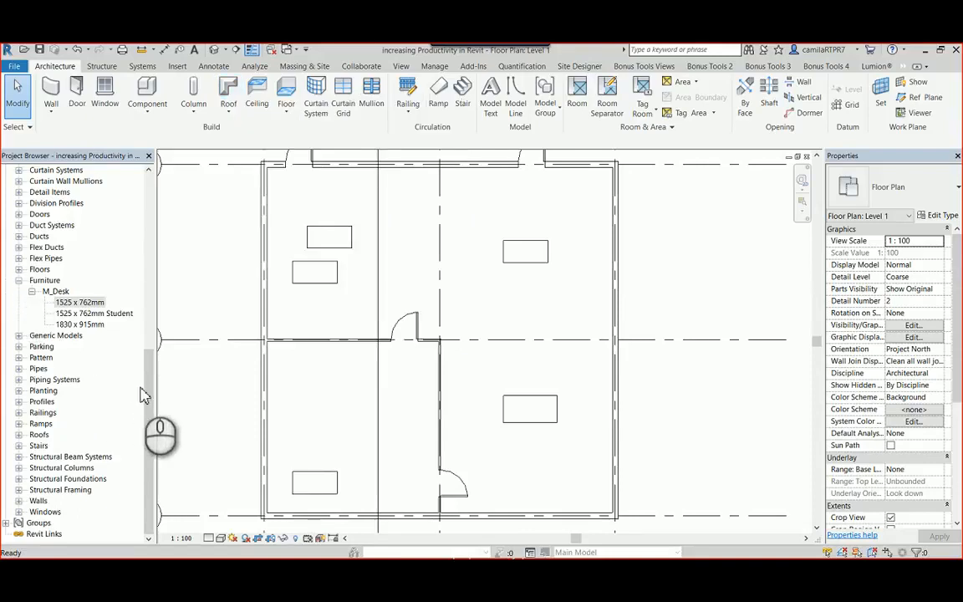
# Step: Move the Level 1 floor plan viewport from sheet A102 to sheet A101 and place it near the sheet's centre
pyautogui.scroll(6, 146, 386)
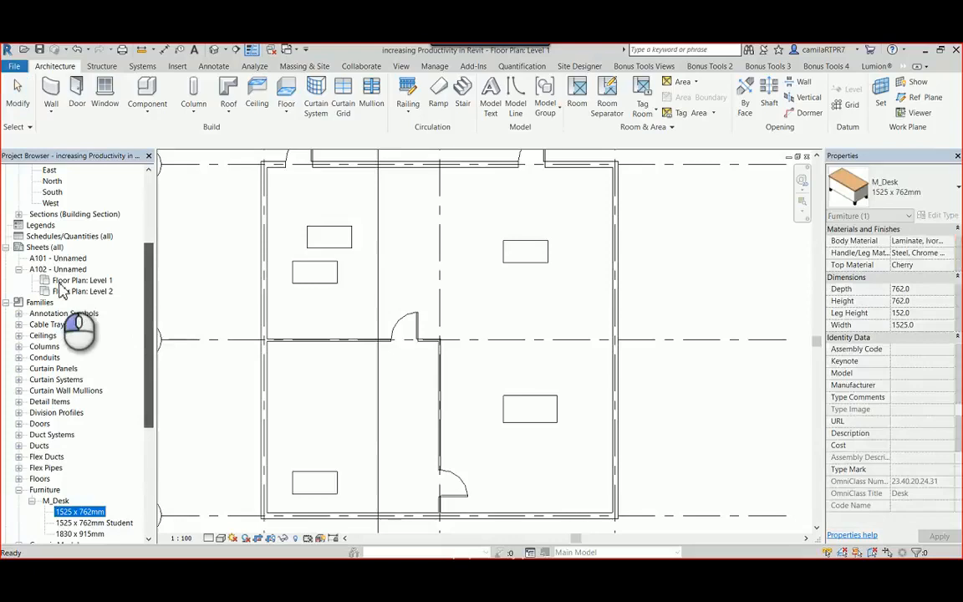
pyautogui.doubleClick(58, 269)
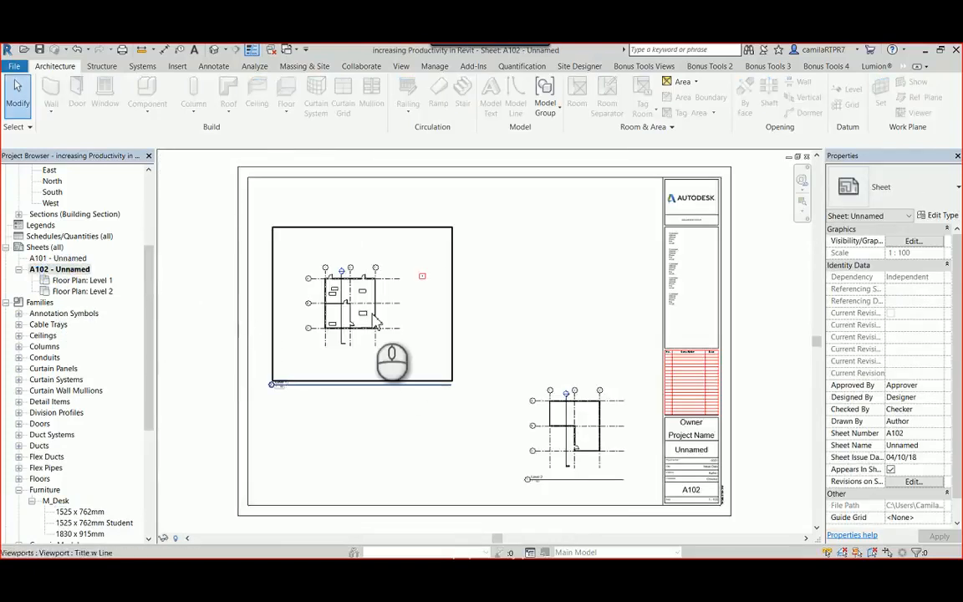
pyautogui.click(350, 356)
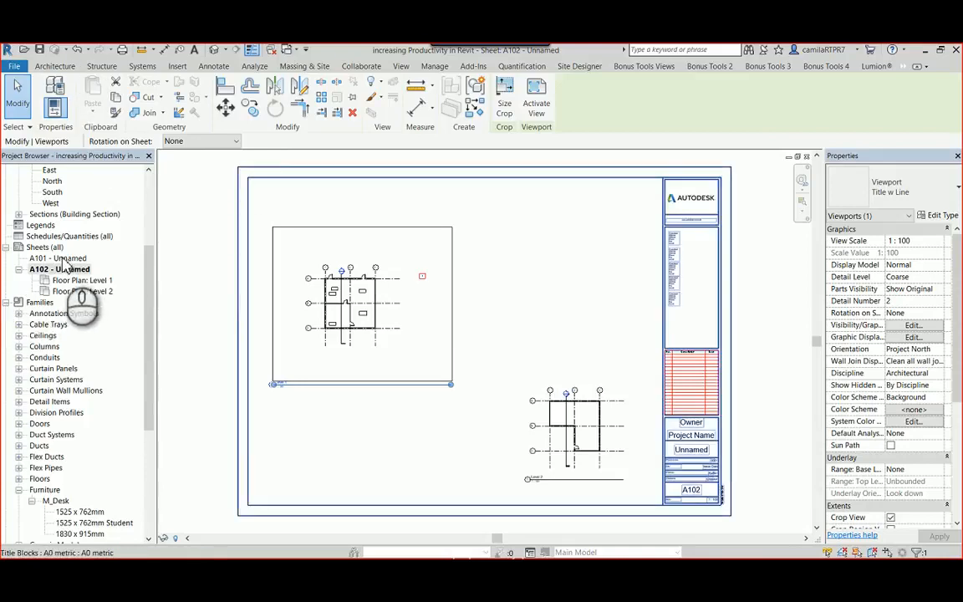
pyautogui.click(78, 281)
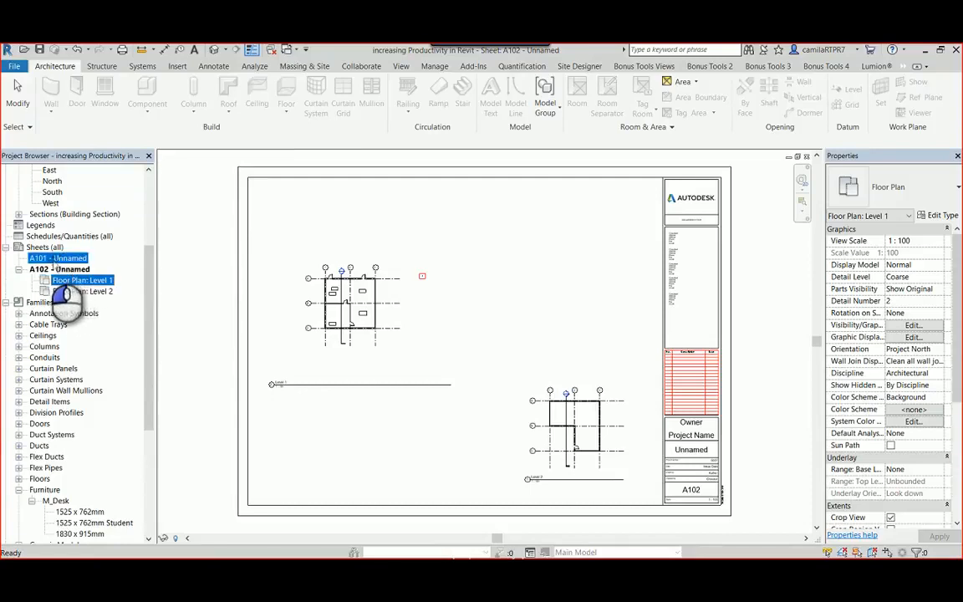
pyautogui.moveTo(51, 260); pyautogui.dragTo(52, 259)
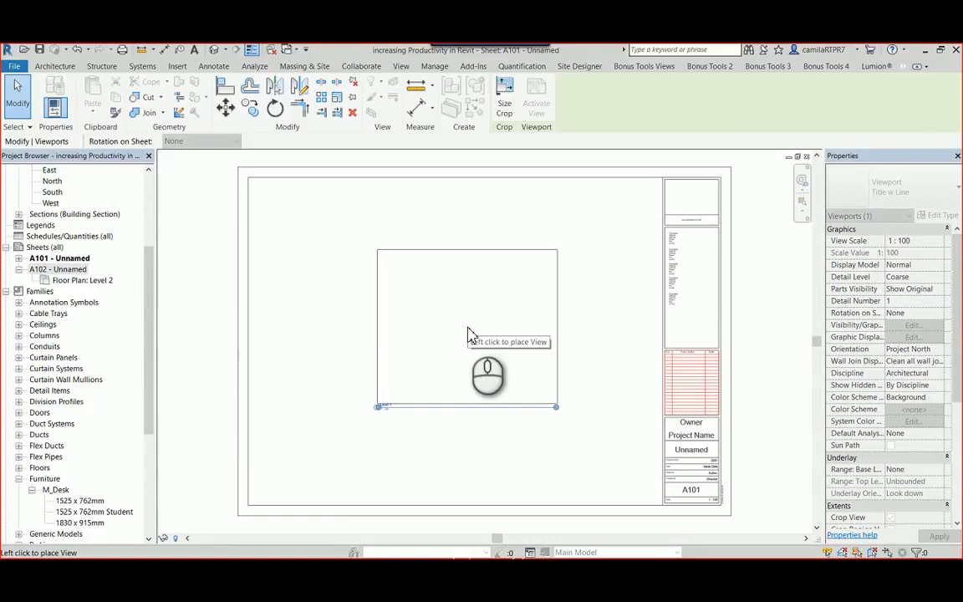
pyautogui.click(468, 335)
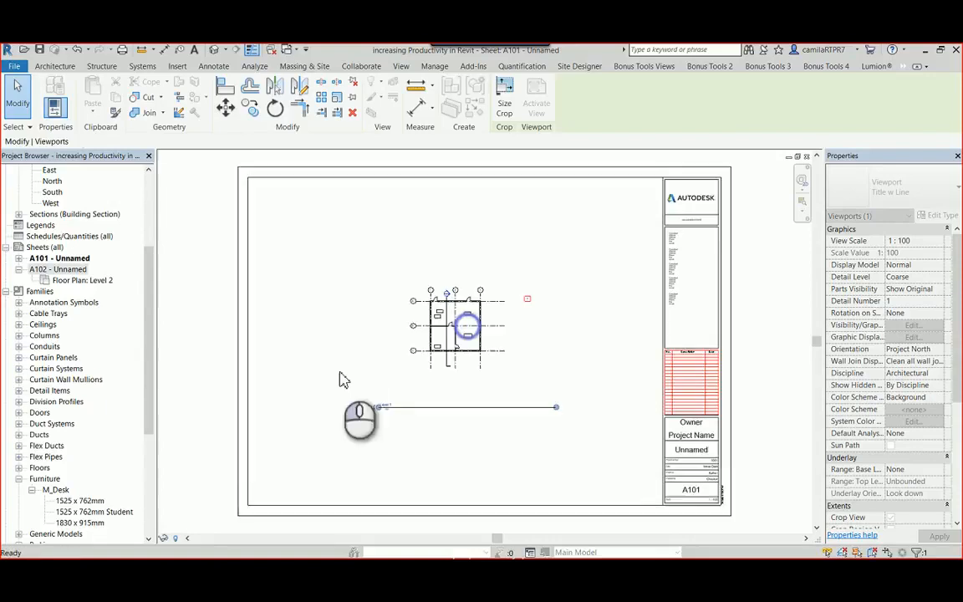
pyautogui.click(259, 430)
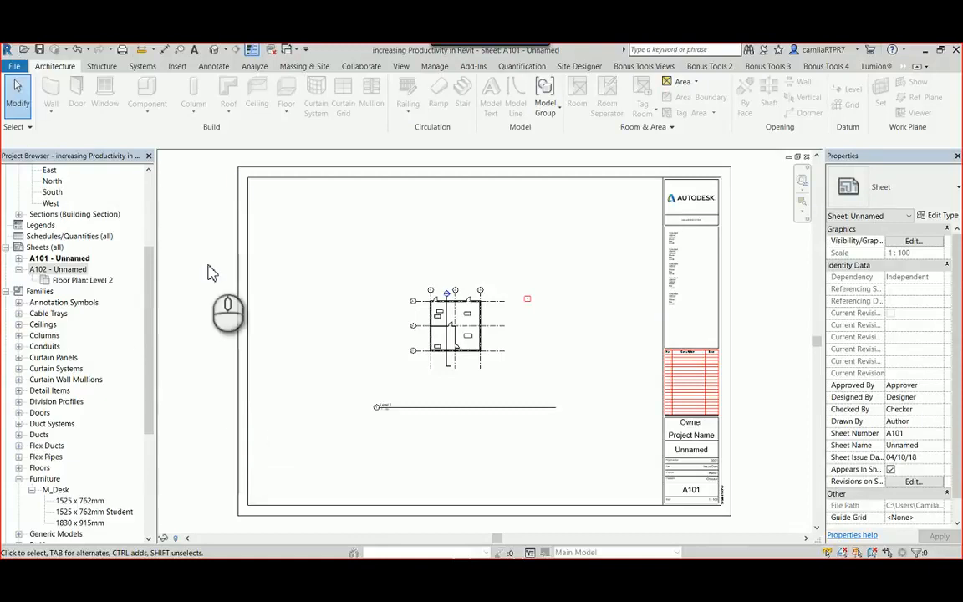
# Step: Reopen the Level 1 floor plan and place a room in the large L-shaped space
pyautogui.click(151, 306)
pyautogui.moveTo(151, 306); pyautogui.dragTo(149, 192)
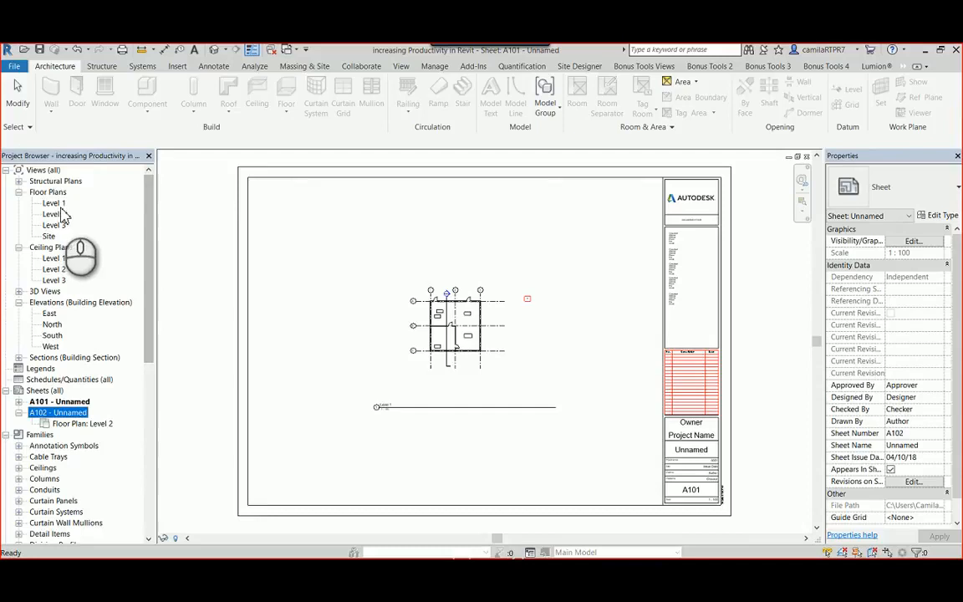
pyautogui.doubleClick(54, 203)
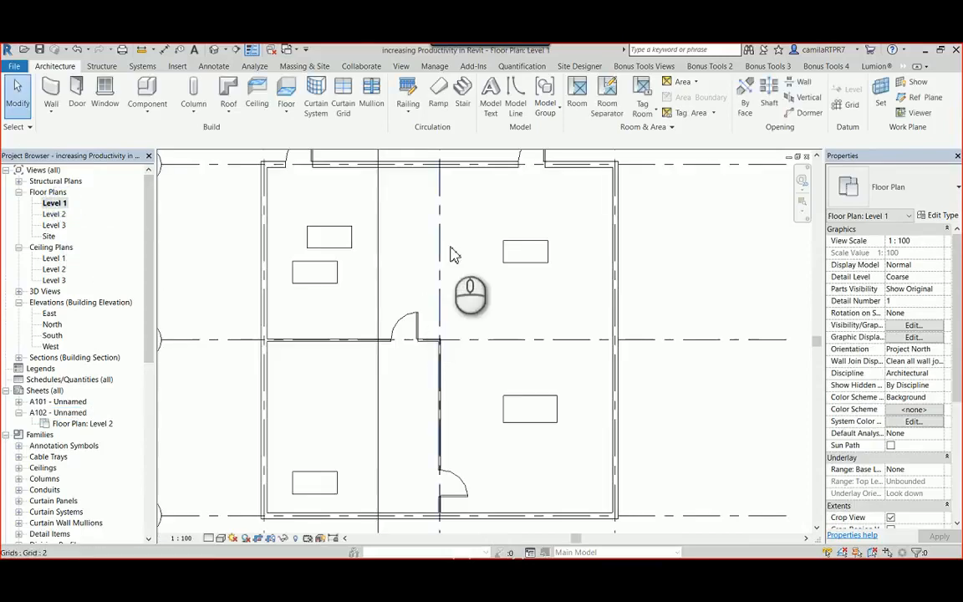
pyautogui.click(577, 97)
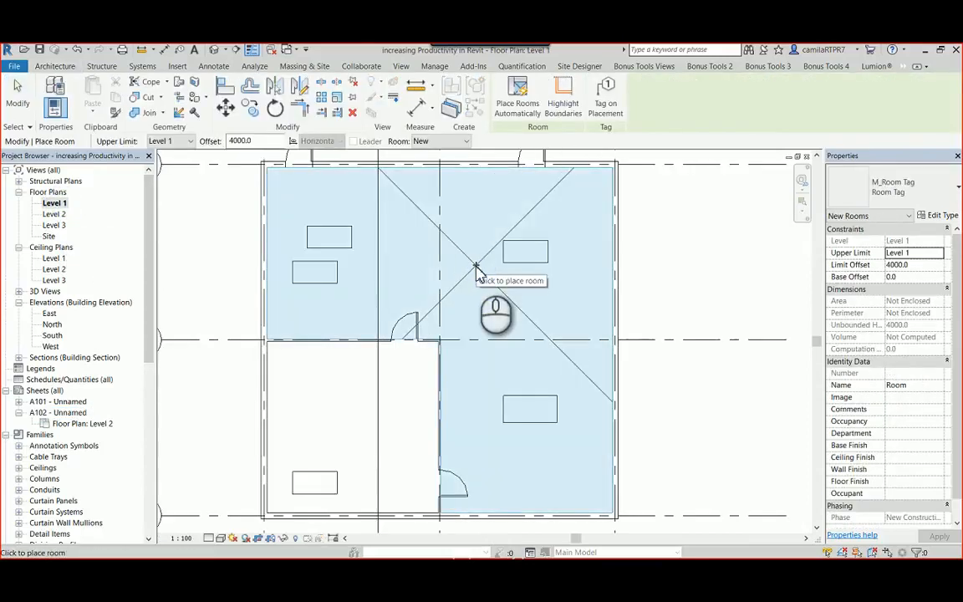
pyautogui.click(475, 266)
pyautogui.press('Escape')
pyautogui.press('Escape')
# Step: Set the L-shaped room's Limit Offset to 2700
pyautogui.click(475, 265)
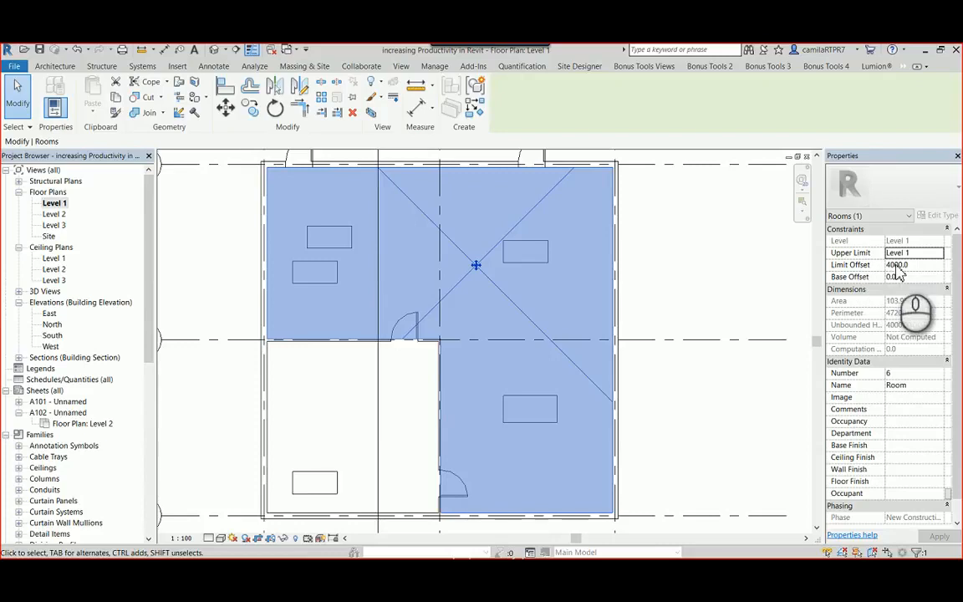
pyautogui.click(898, 264)
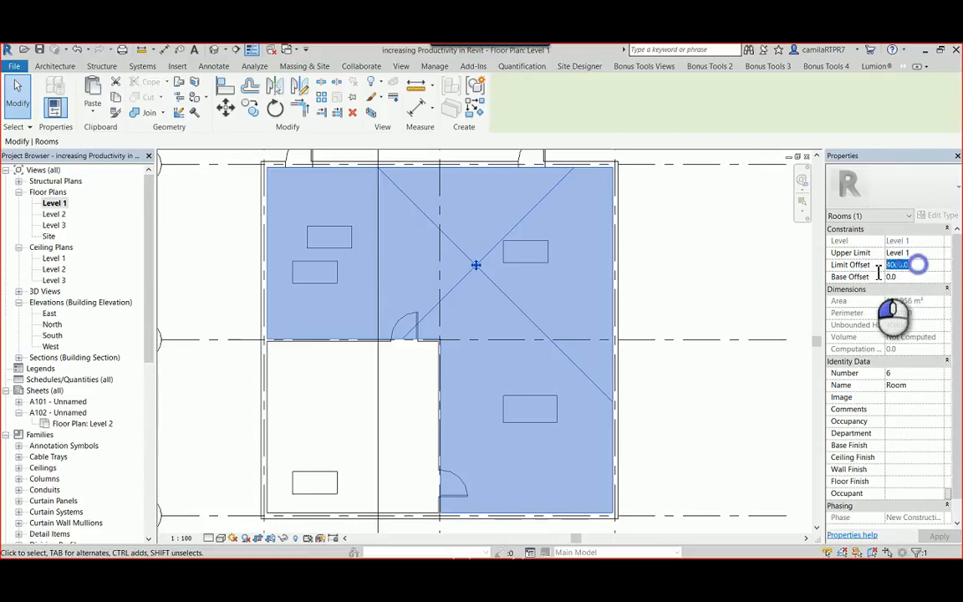
pyautogui.write('2700')
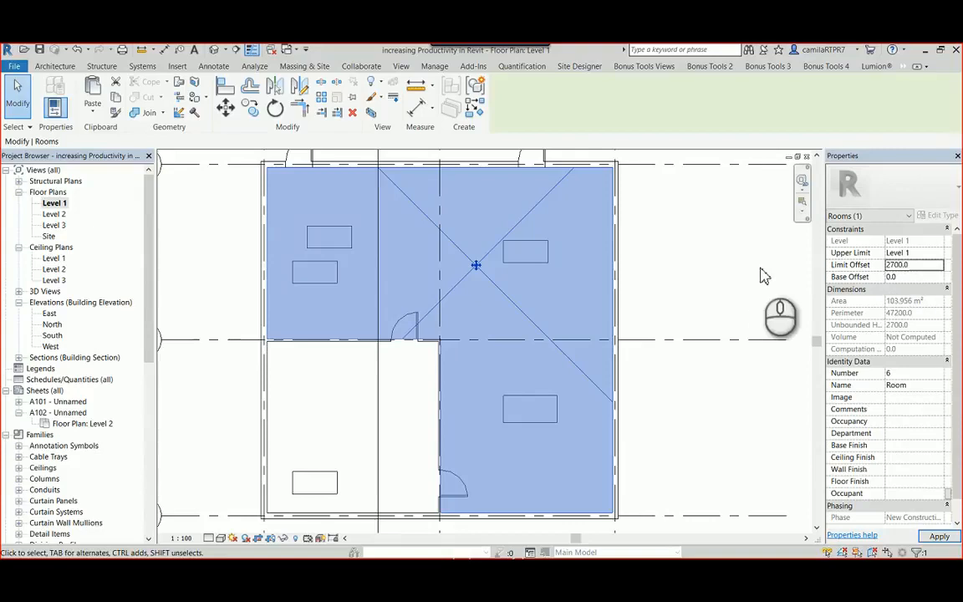
pyautogui.click(709, 290)
# Step: Examine the room's vertical extent in Section 1, and return to the Level 1 floor plan
pyautogui.scroll(-4, 602, 323)
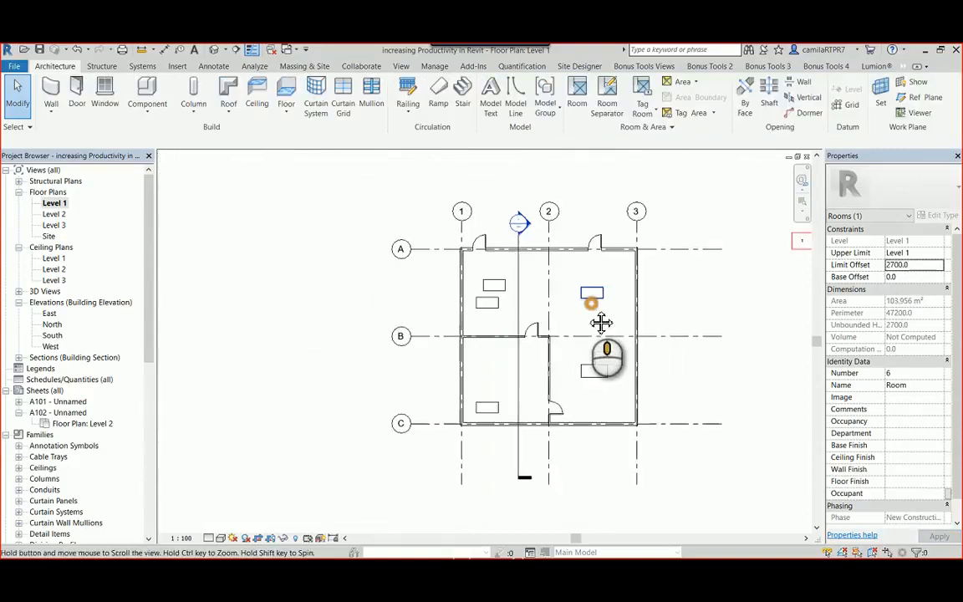
pyautogui.doubleClick(512, 231)
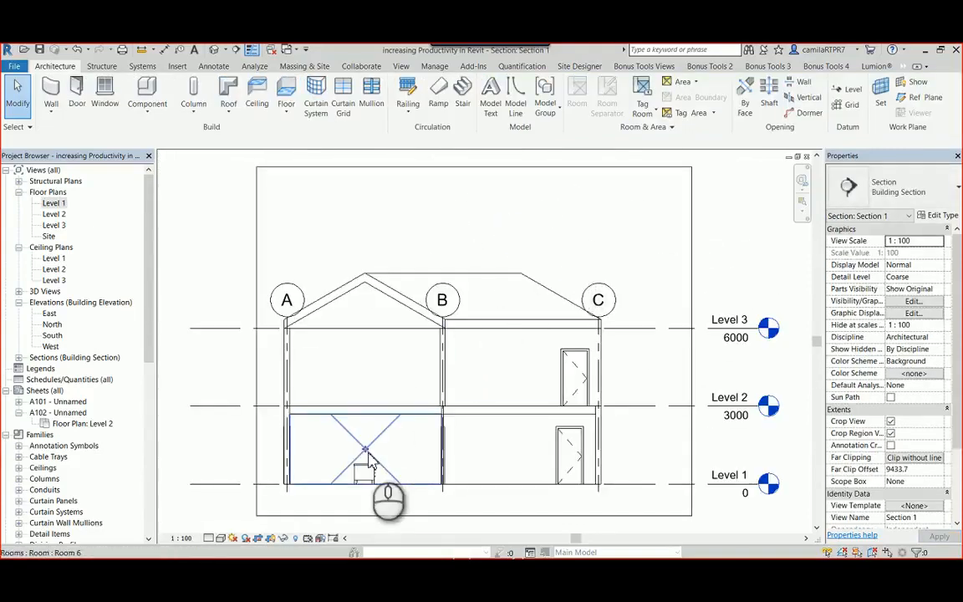
pyautogui.click(378, 449)
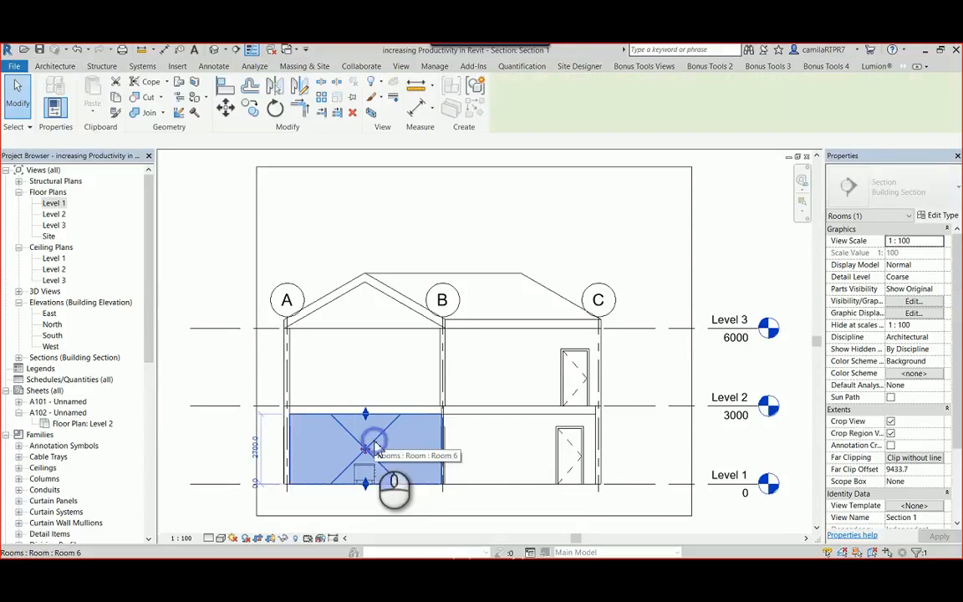
pyautogui.scroll(2, 371, 418)
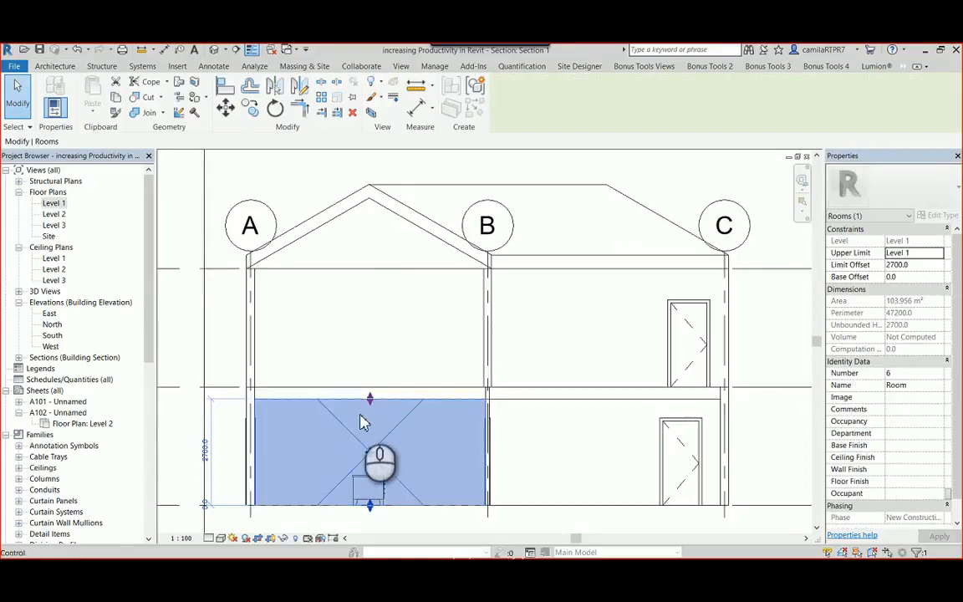
pyautogui.moveTo(372, 422); pyautogui.dragTo(422, 325, button='middle')
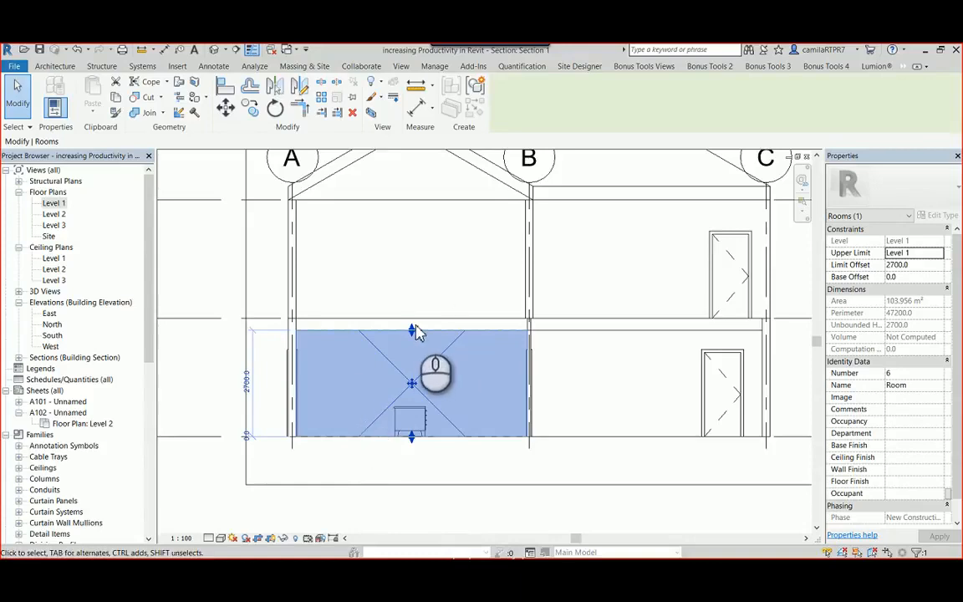
pyautogui.hotkey('ctrl', 'Tab')
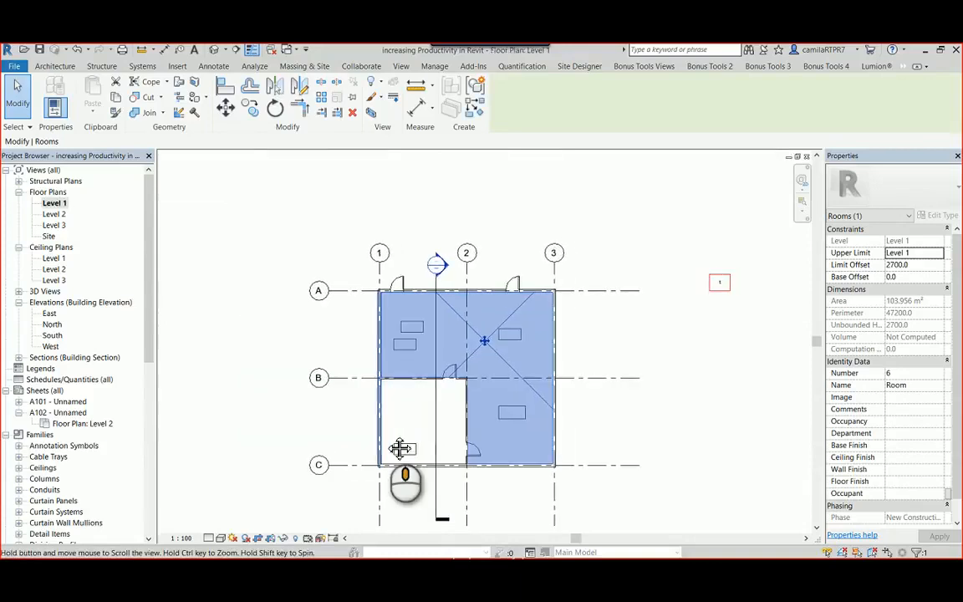
pyautogui.moveTo(398, 452); pyautogui.dragTo(413, 433, button='middle')
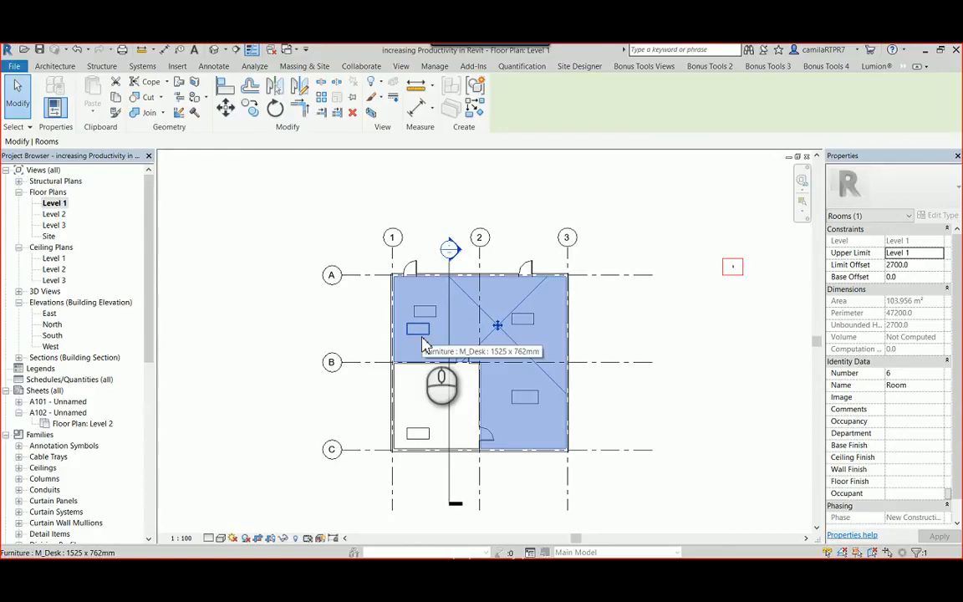
# Step: Select the door near grid 3 in the grid A wall and move its temporary dimension's witness line from the other door to grid 2
pyautogui.click(277, 323)
pyautogui.moveTo(277, 323); pyautogui.dragTo(265, 294, button='middle')
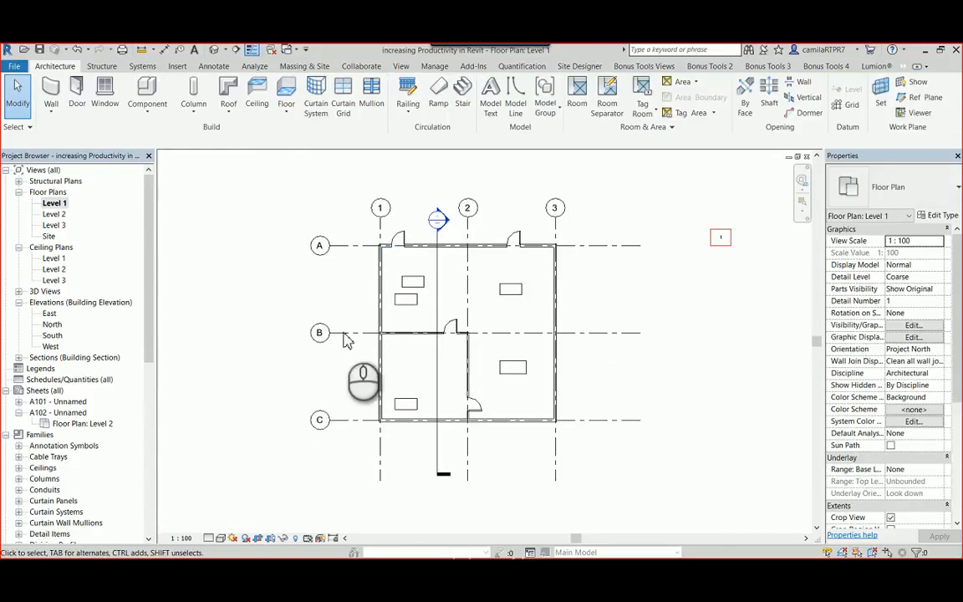
pyautogui.click(515, 242)
pyautogui.scroll(4, 515, 244)
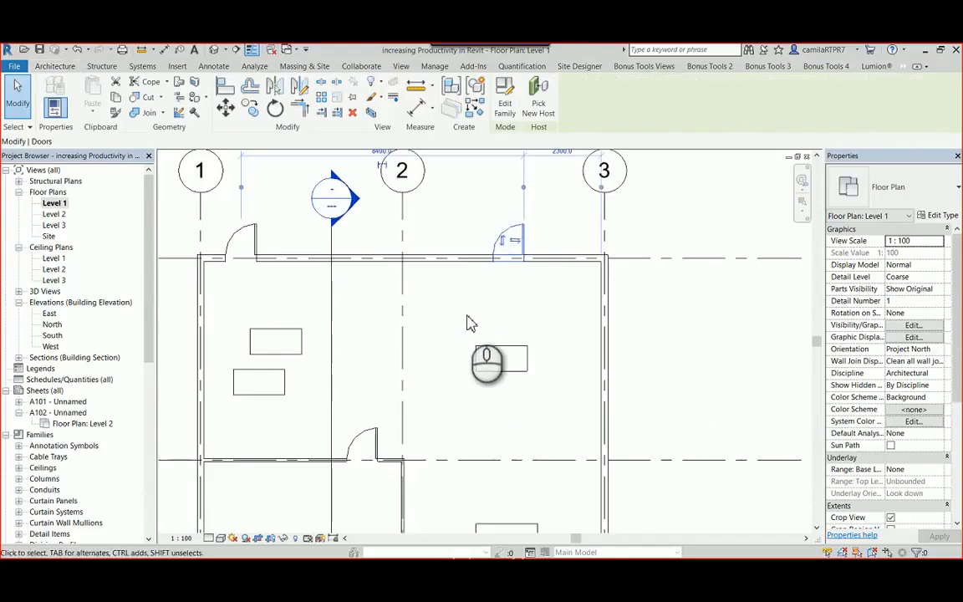
pyautogui.moveTo(466, 323); pyautogui.dragTo(593, 438, button='middle')
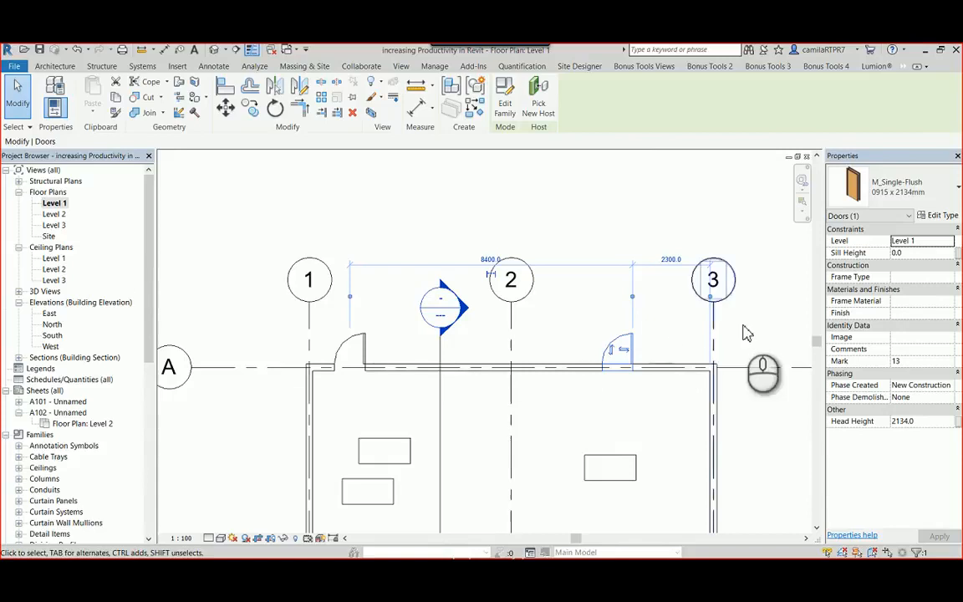
pyautogui.moveTo(351, 297); pyautogui.dragTo(367, 368)
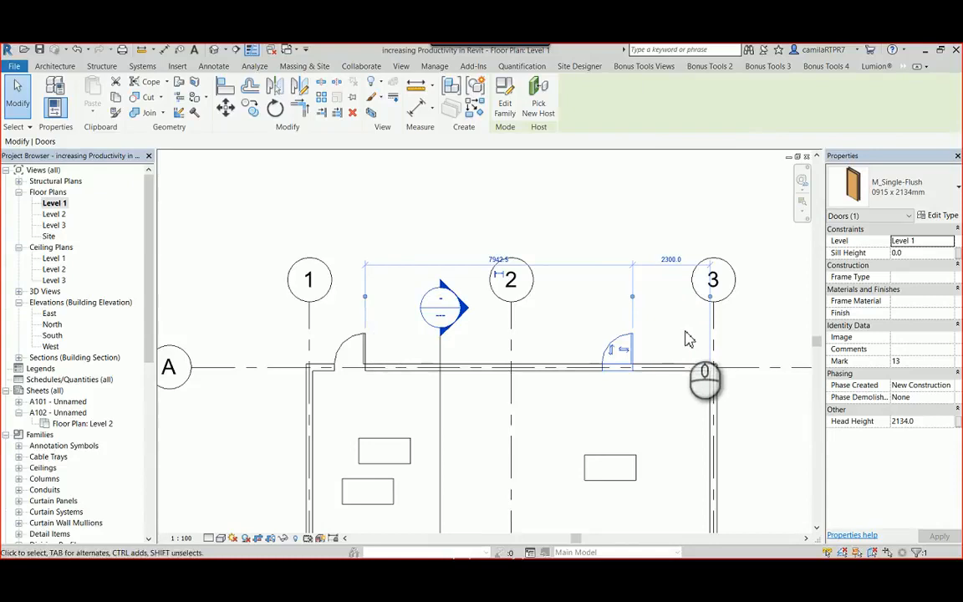
pyautogui.moveTo(510, 385); pyautogui.dragTo(339, 306, button='middle')
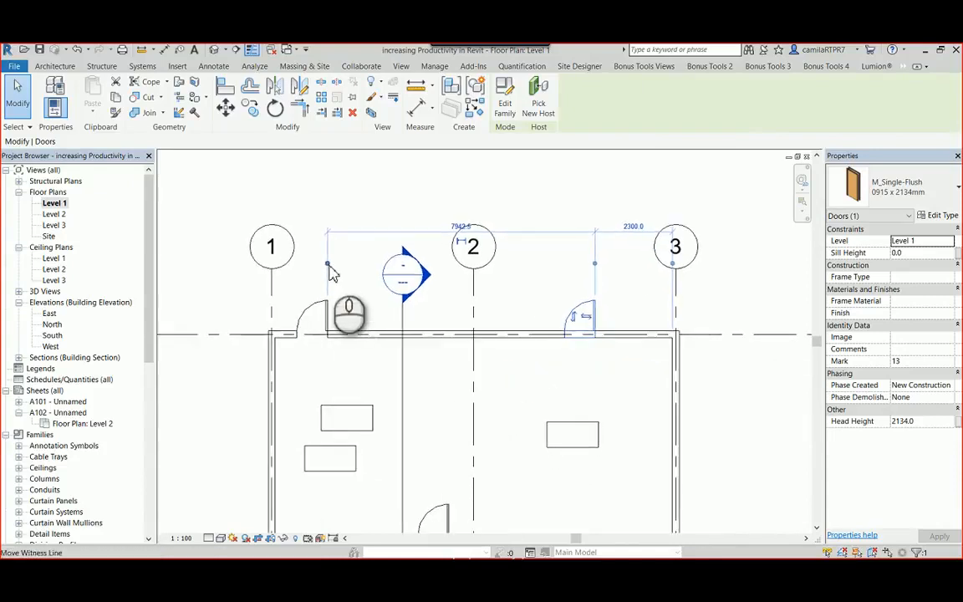
pyautogui.moveTo(327, 265); pyautogui.dragTo(479, 308)
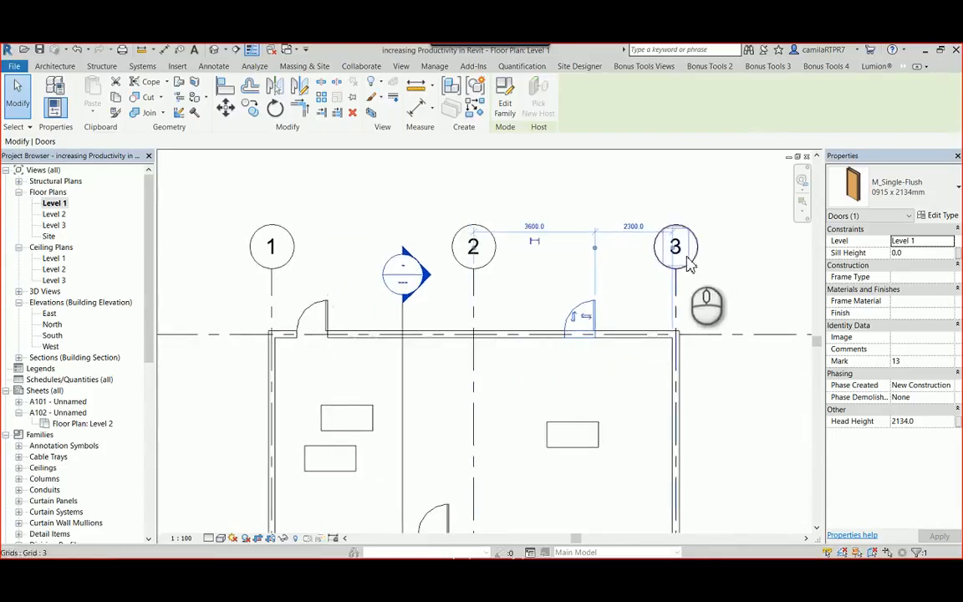
# Step: Switch the witness line at grid 3 between the wall's outer and inner faces, and set the door's distance from the inner face to 2000
pyautogui.moveTo(673, 248); pyautogui.dragTo(678, 388)
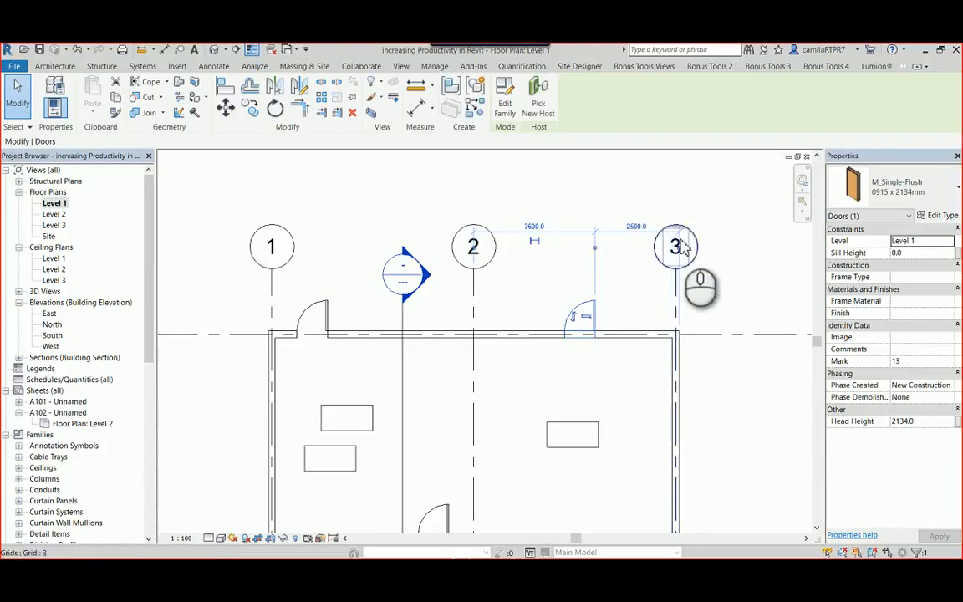
pyautogui.moveTo(679, 248); pyautogui.dragTo(671, 374)
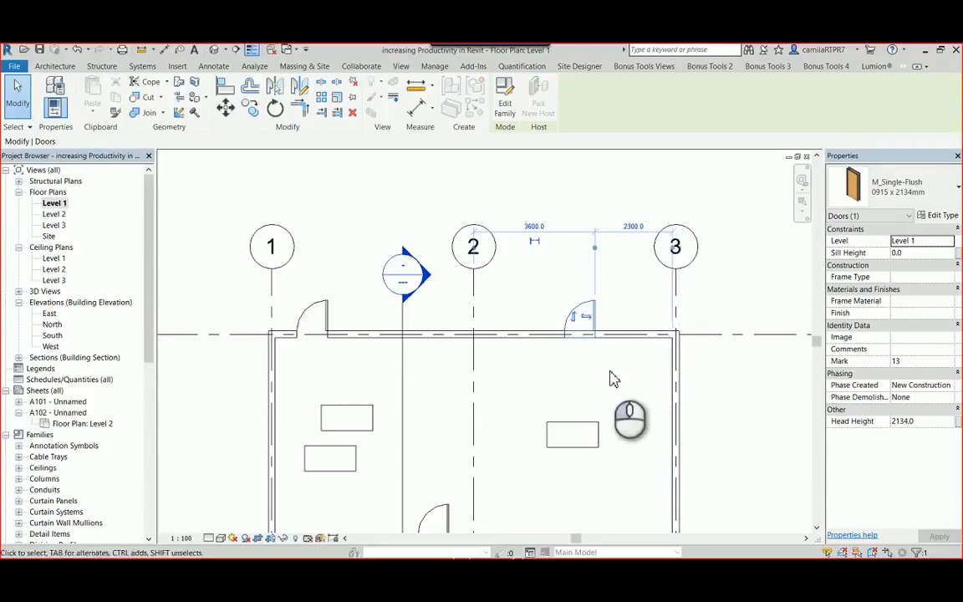
pyautogui.click(636, 227)
pyautogui.write('2000')
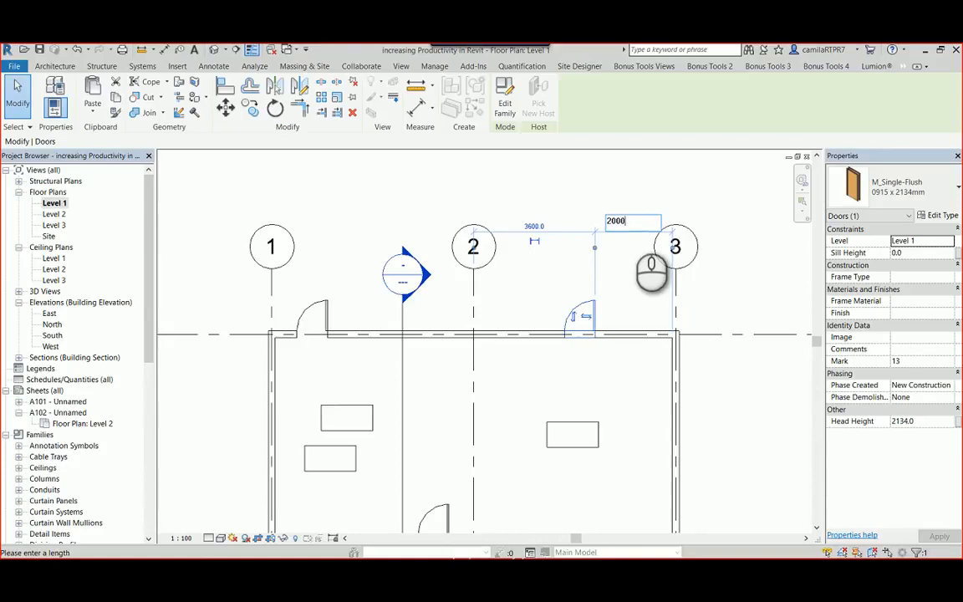
pyautogui.press('Return')
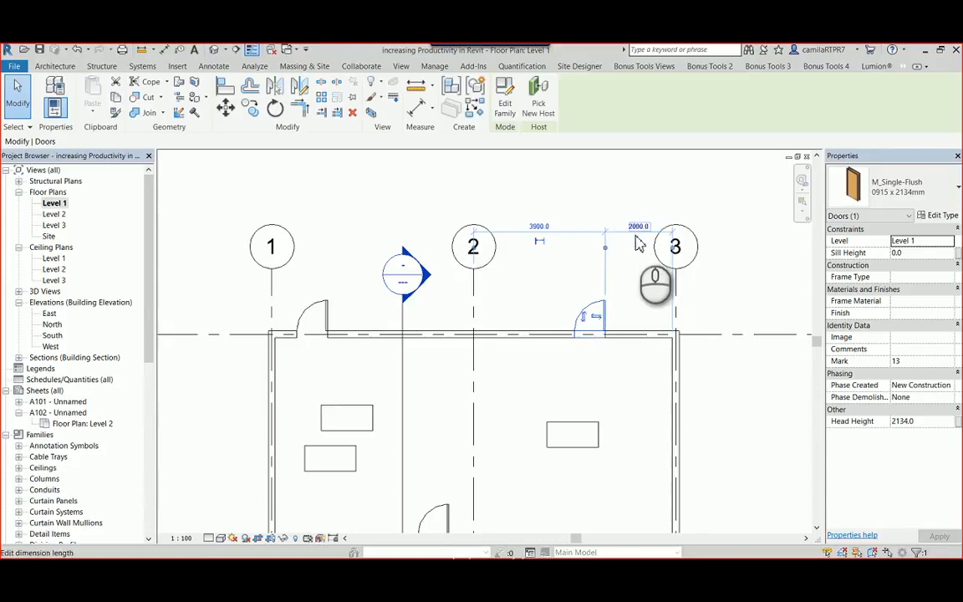
# Step: Set the door's distance from the wall at grid 3 with the mixed-unit formula =200+1/16", and clear the selection
pyautogui.click(638, 232)
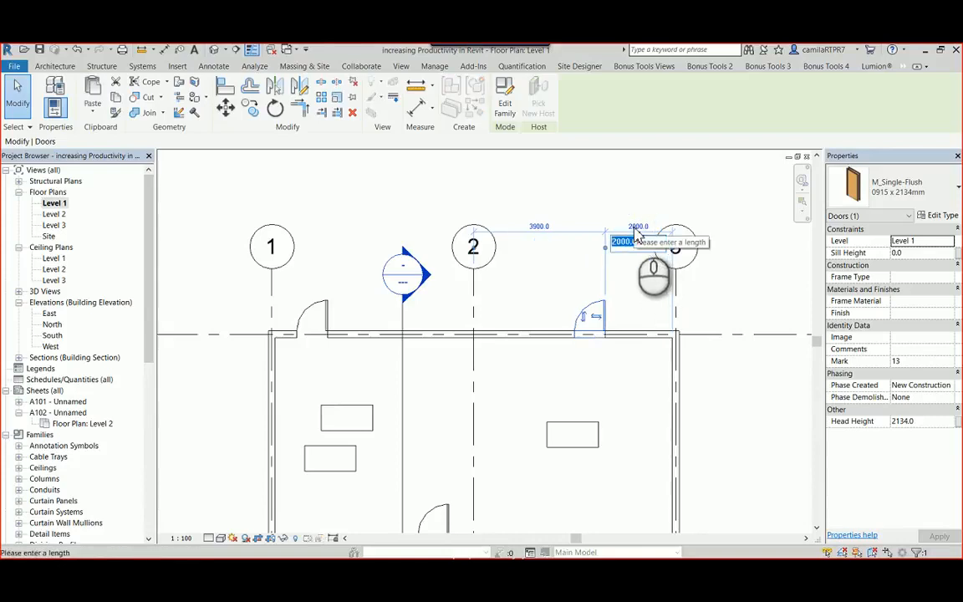
pyautogui.write('=')
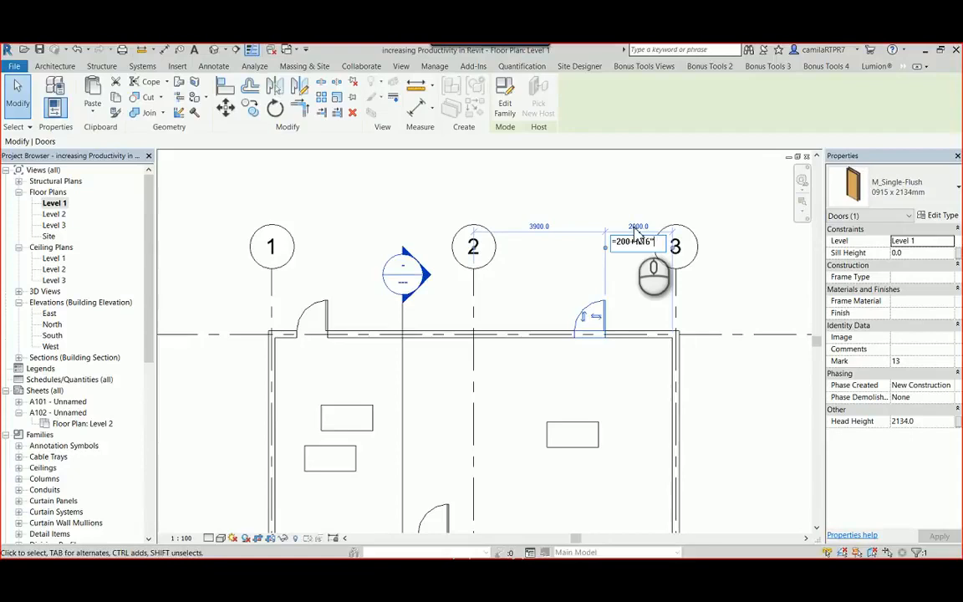
pyautogui.press('Return')
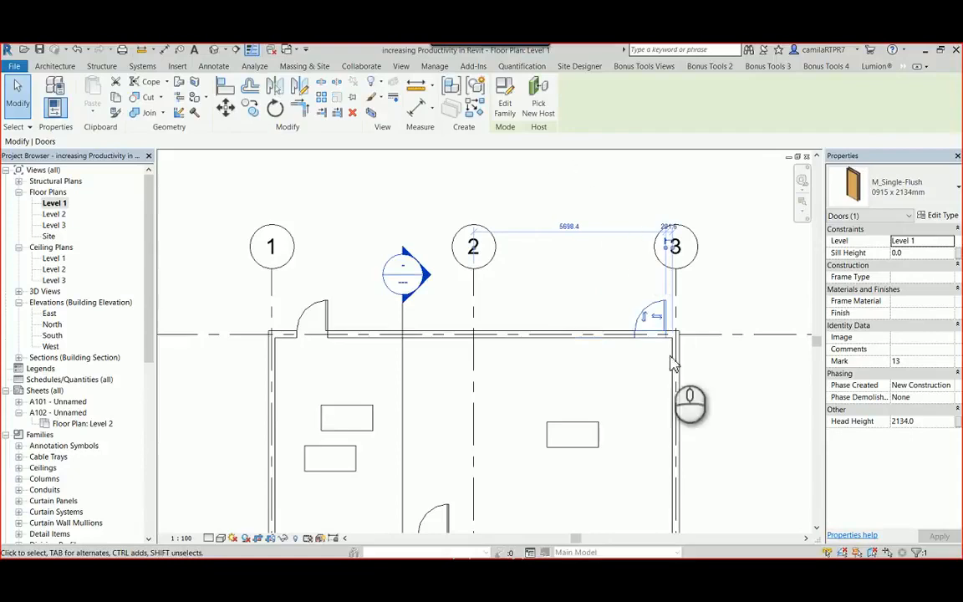
pyautogui.scroll(2, 659, 337)
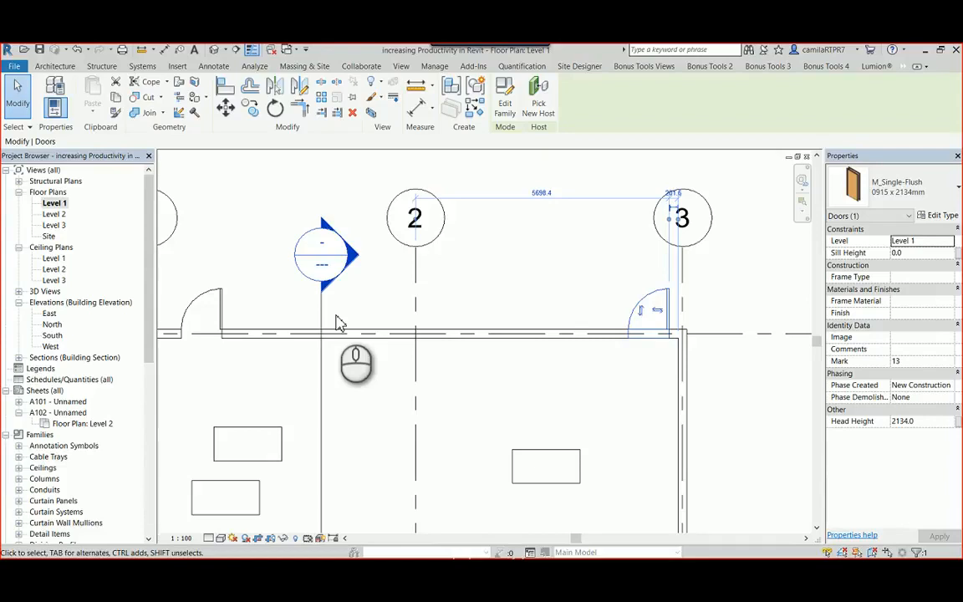
pyautogui.scroll(-5, 673, 251)
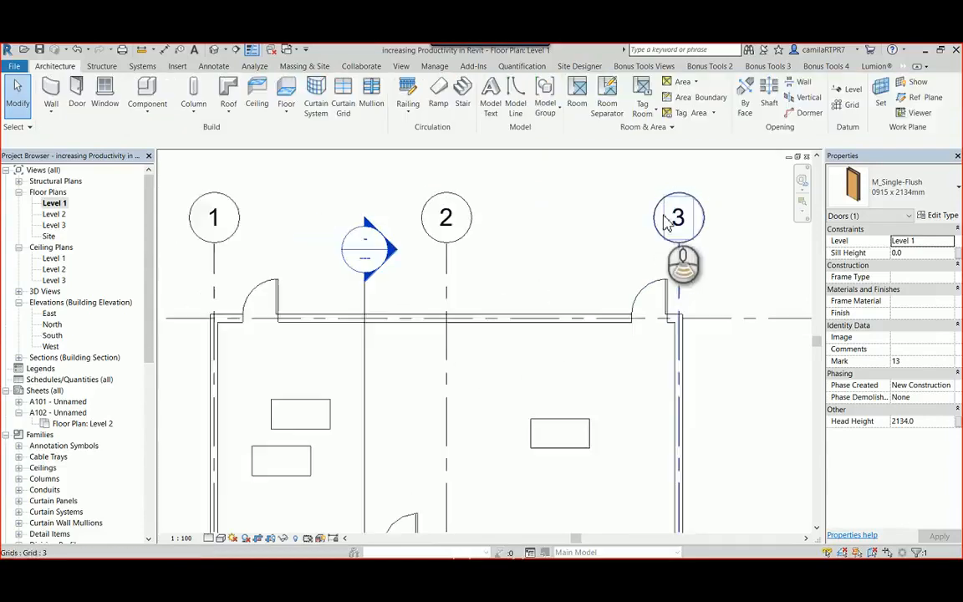
pyautogui.moveTo(393, 408); pyautogui.dragTo(361, 409, button='middle')
pyautogui.click(361, 409)
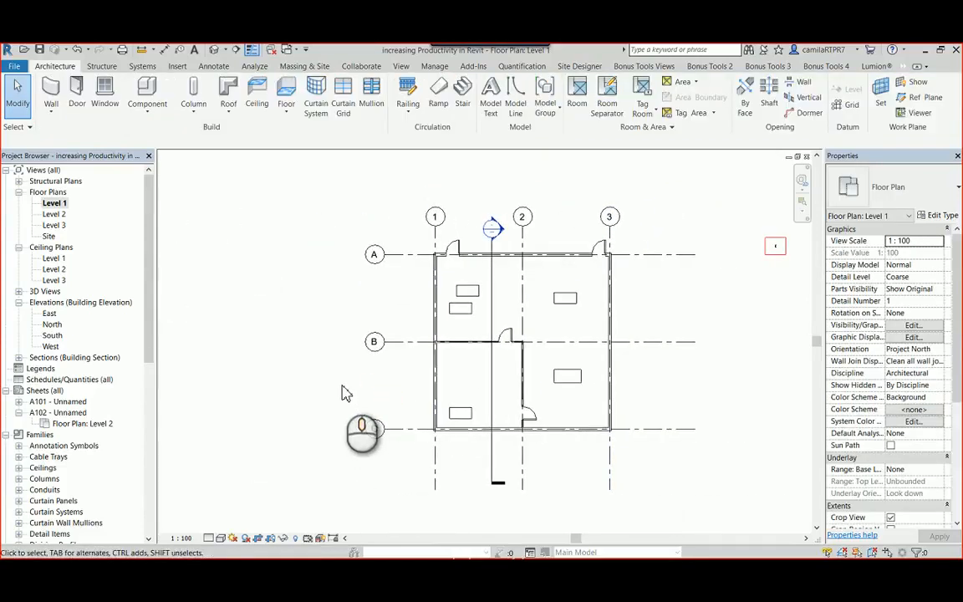